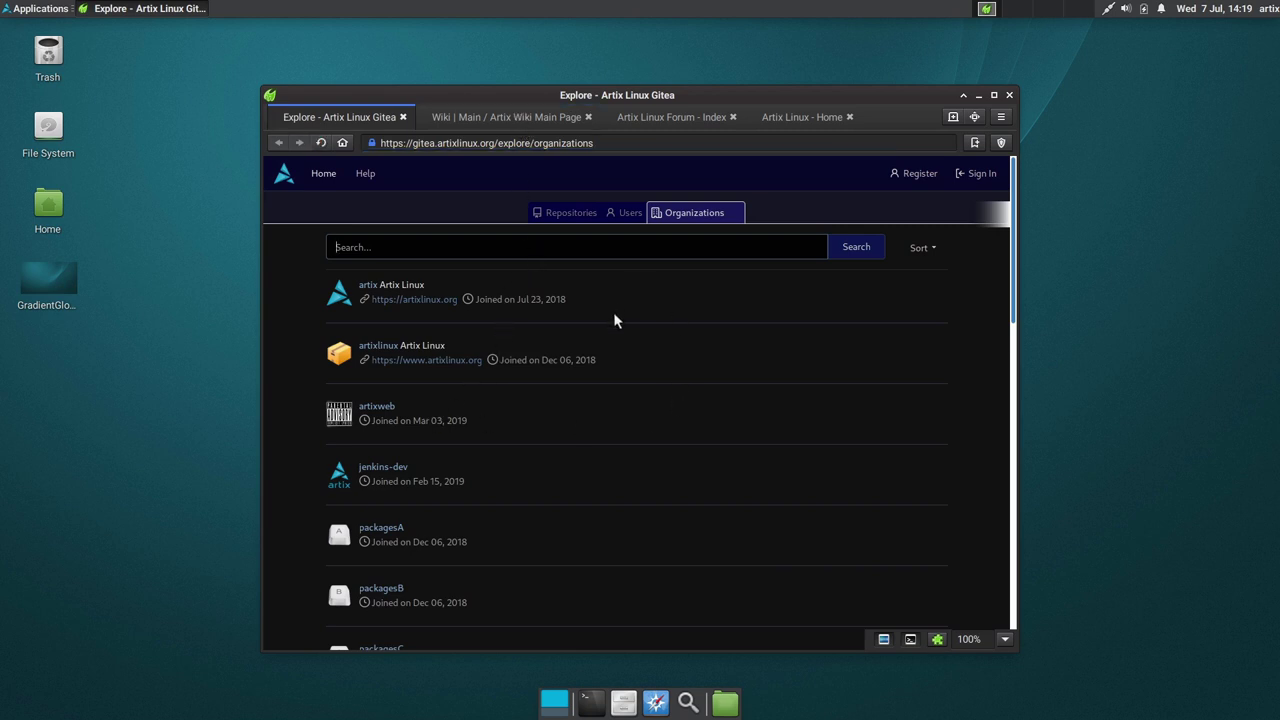
# Step: View the Artix wiki, forum and home pages in the open browser tabs, and close the browser
pyautogui.moveTo(1018, 290); pyautogui.dragTo(1043, 211)
pyautogui.click(491, 116)
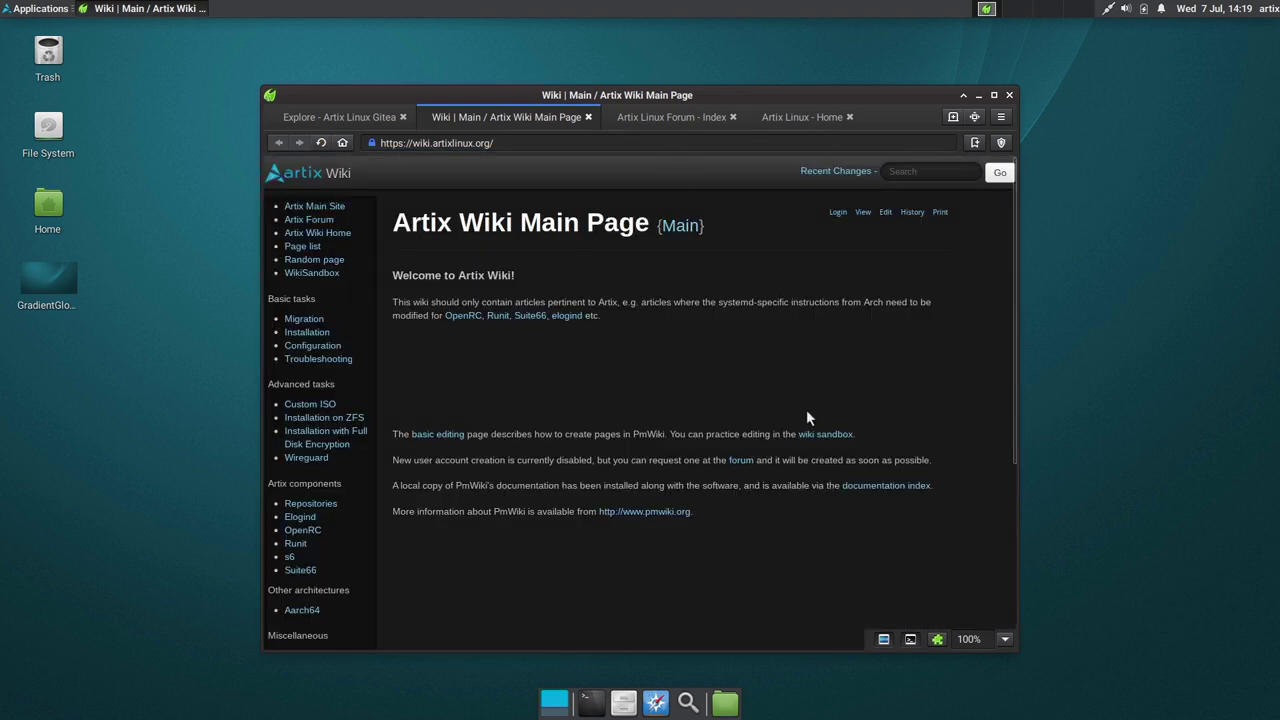
pyautogui.click(630, 118)
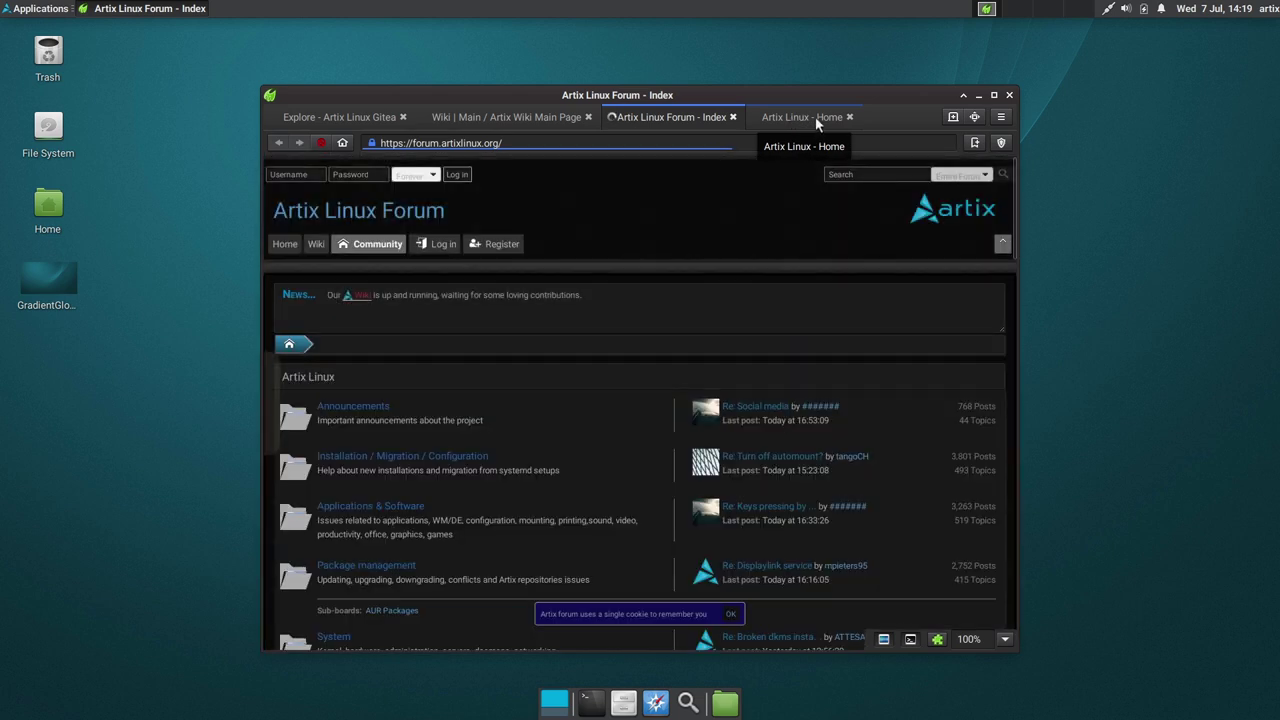
pyautogui.click(815, 116)
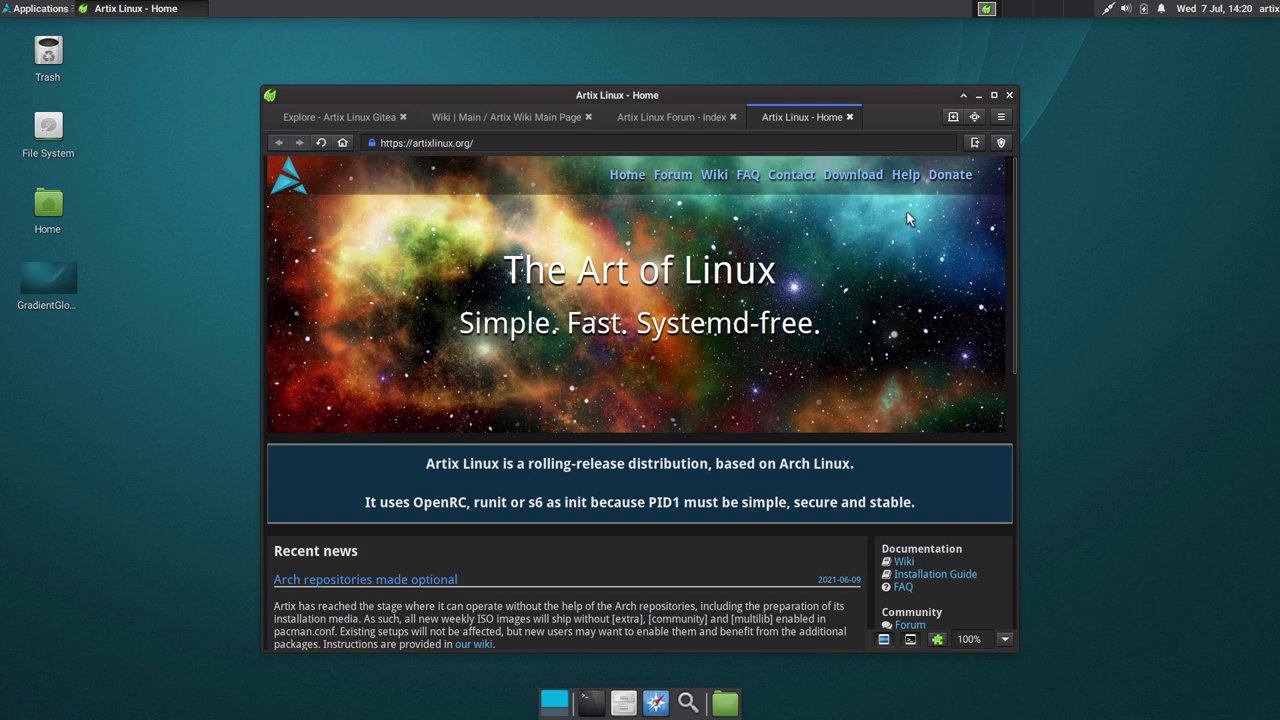
pyautogui.click(1009, 96)
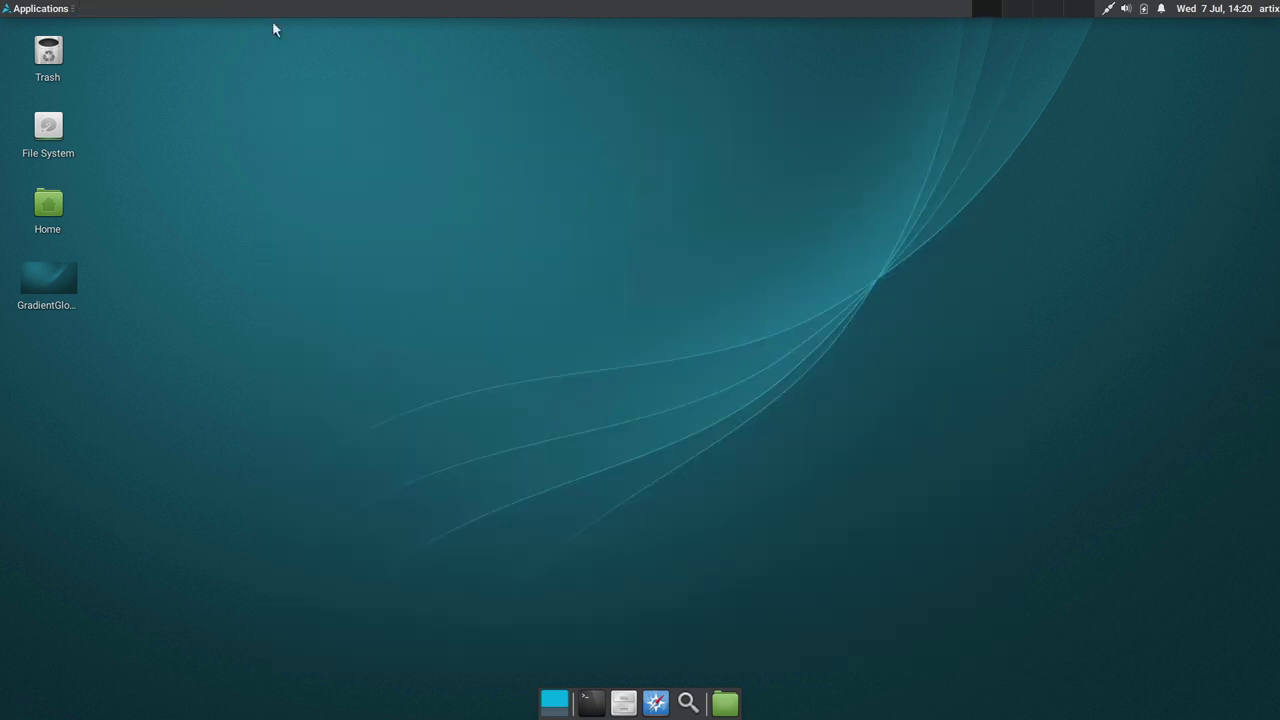
# Step: Check which applications are offered as the preferred Mail Reader, and dismiss the chooser without selecting one
pyautogui.click(18, 12)
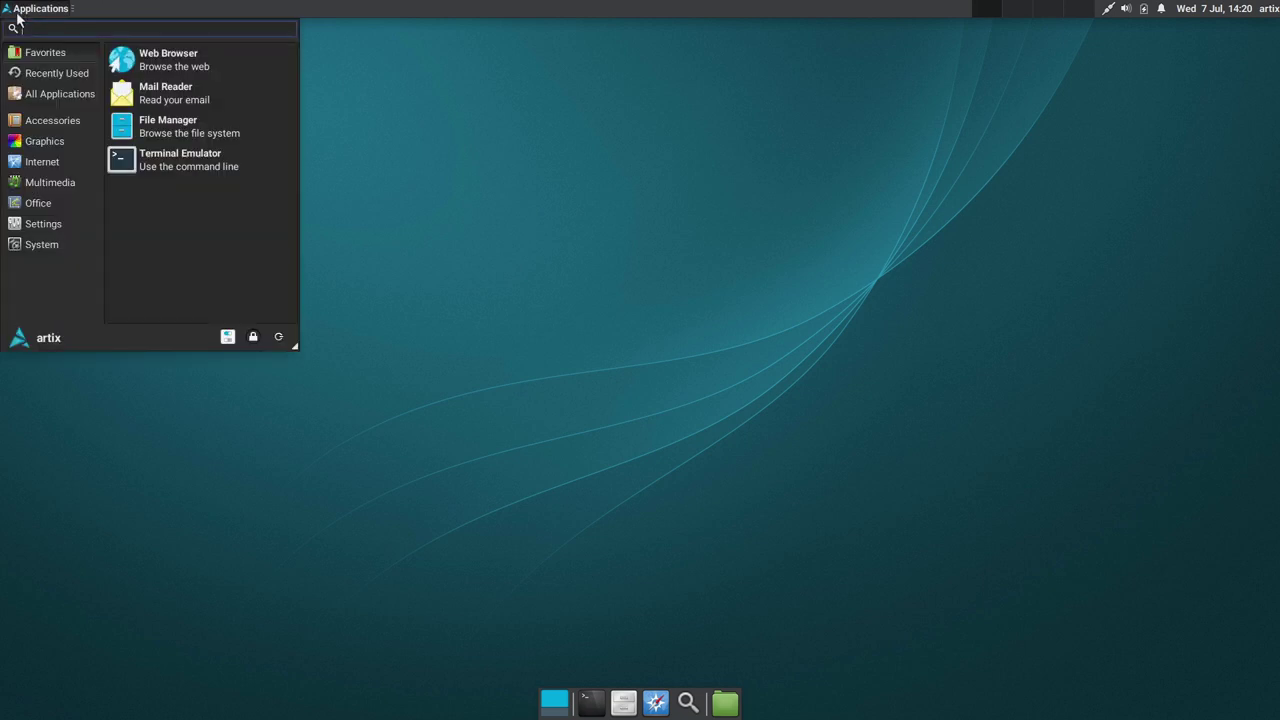
pyautogui.click(184, 101)
pyautogui.click(724, 368)
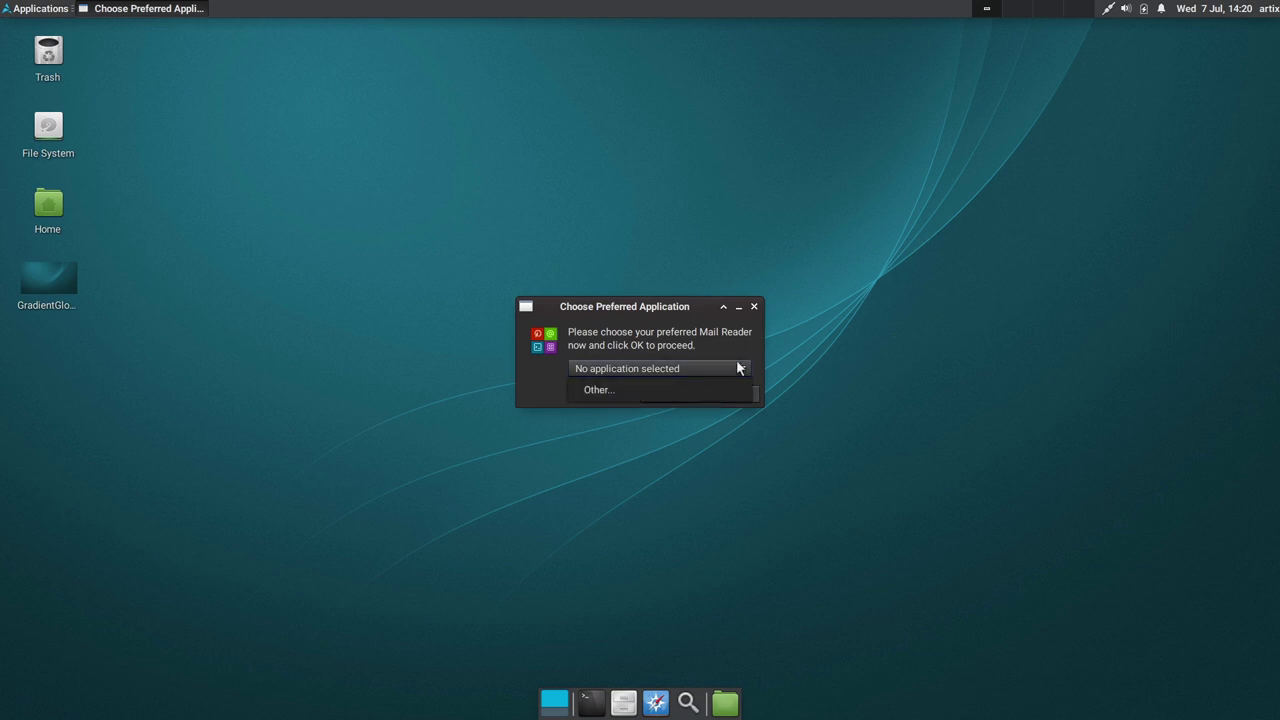
pyautogui.click(755, 311)
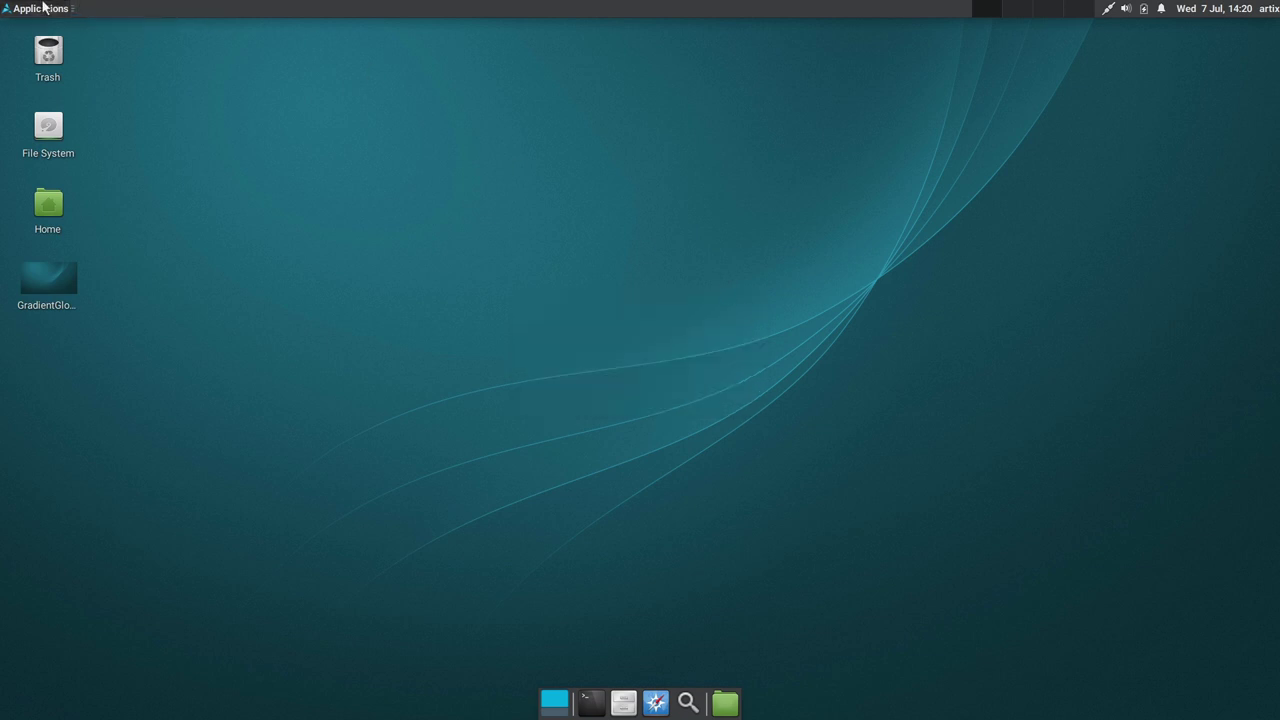
# Step: Open Task Manager from the Accessories category to examine CPU and memory usage, and close it
pyautogui.click(42, 8)
pyautogui.click(52, 91)
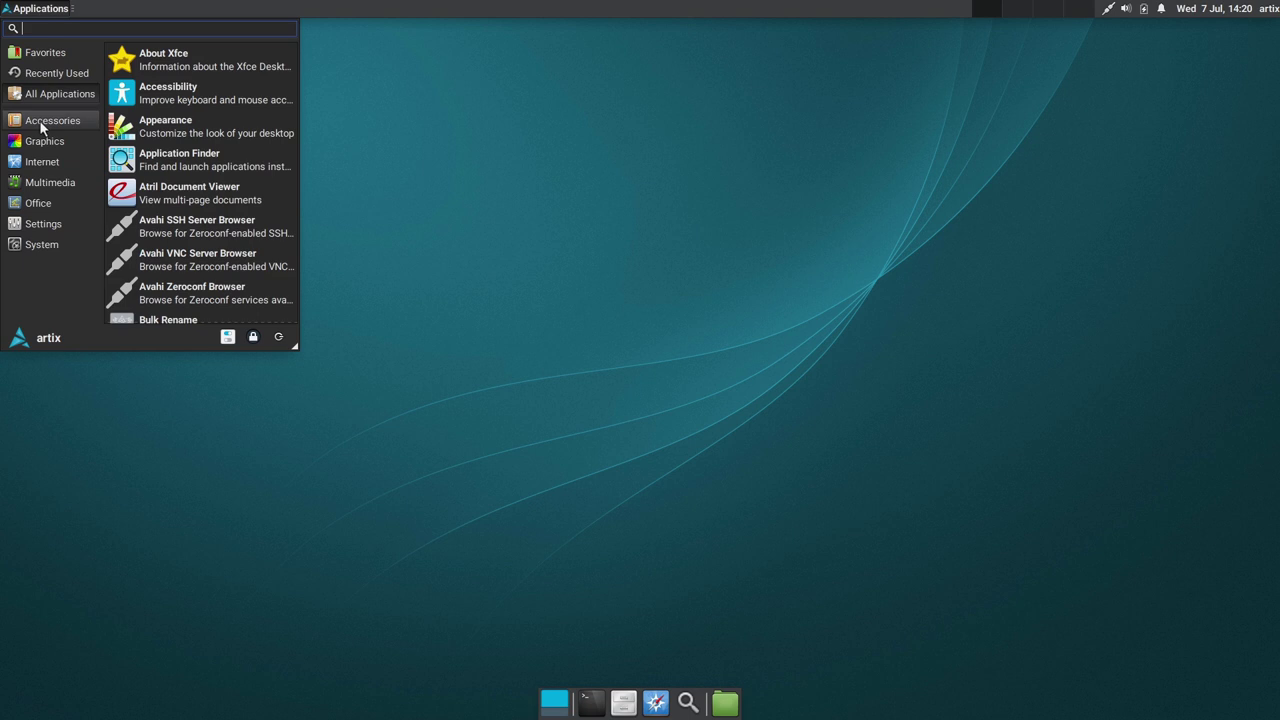
pyautogui.click(39, 120)
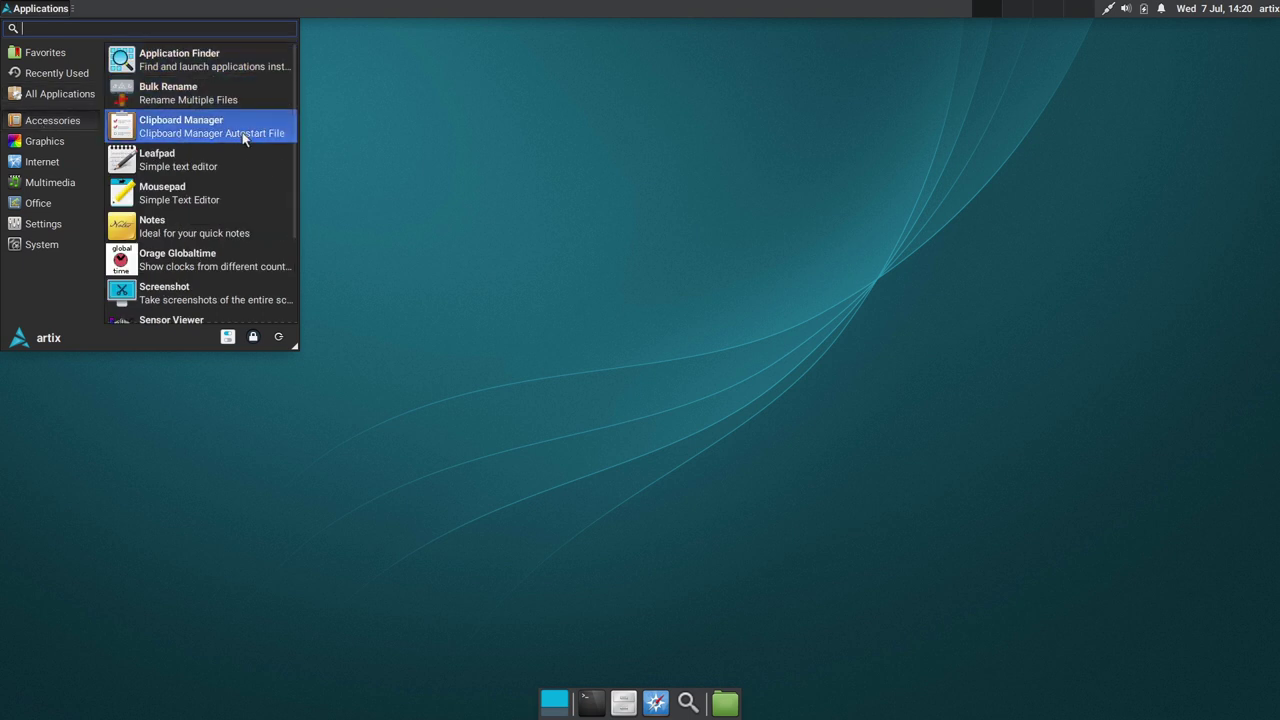
pyautogui.scroll(-2, 218, 222)
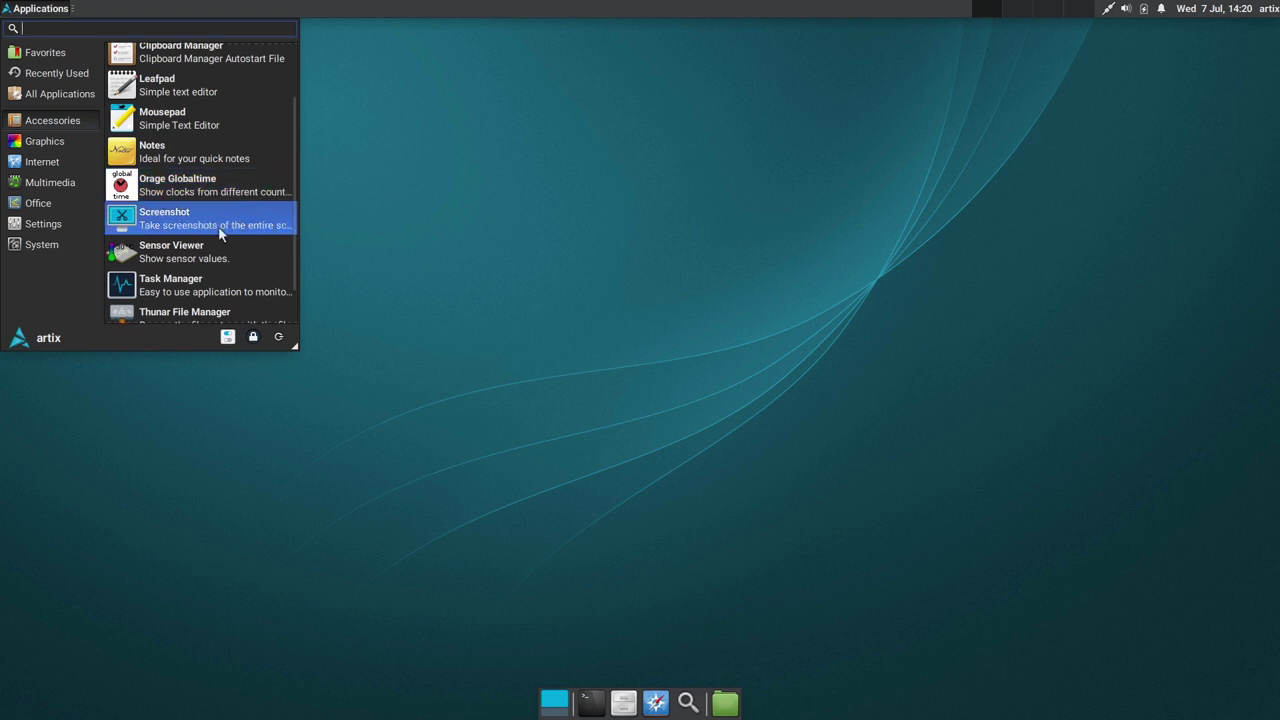
pyautogui.scroll(-1, 212, 270)
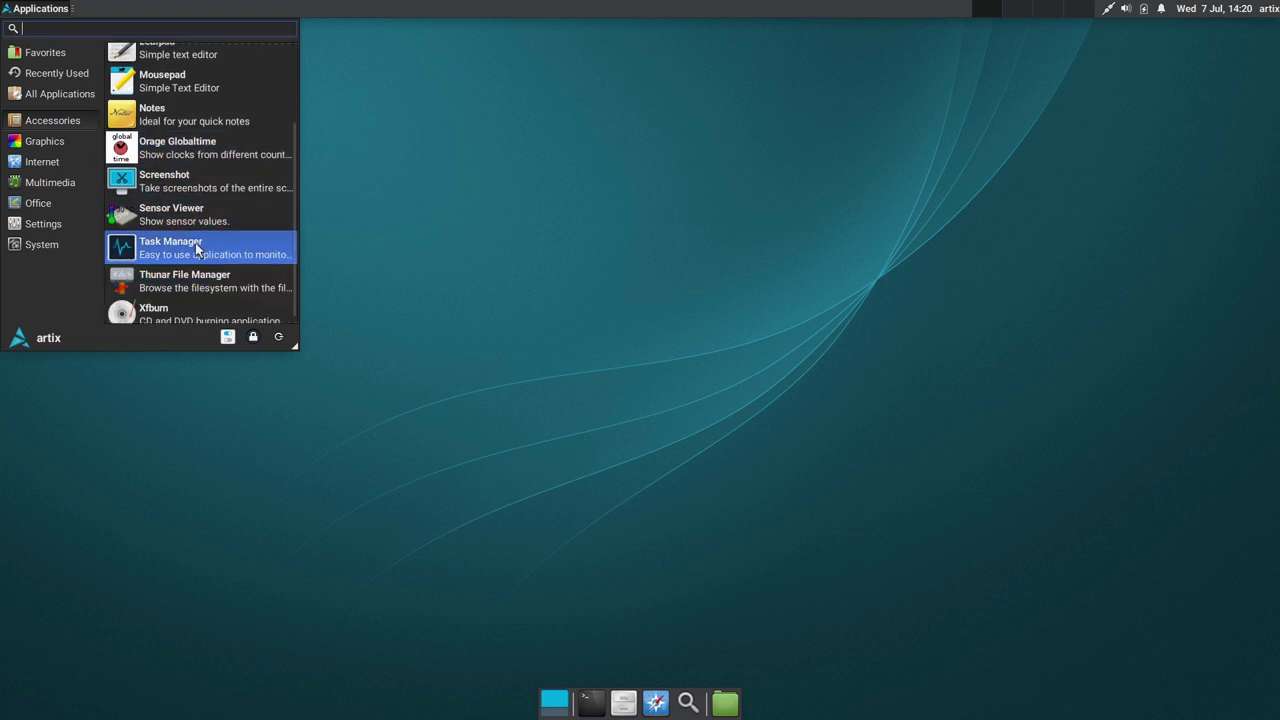
pyautogui.click(196, 247)
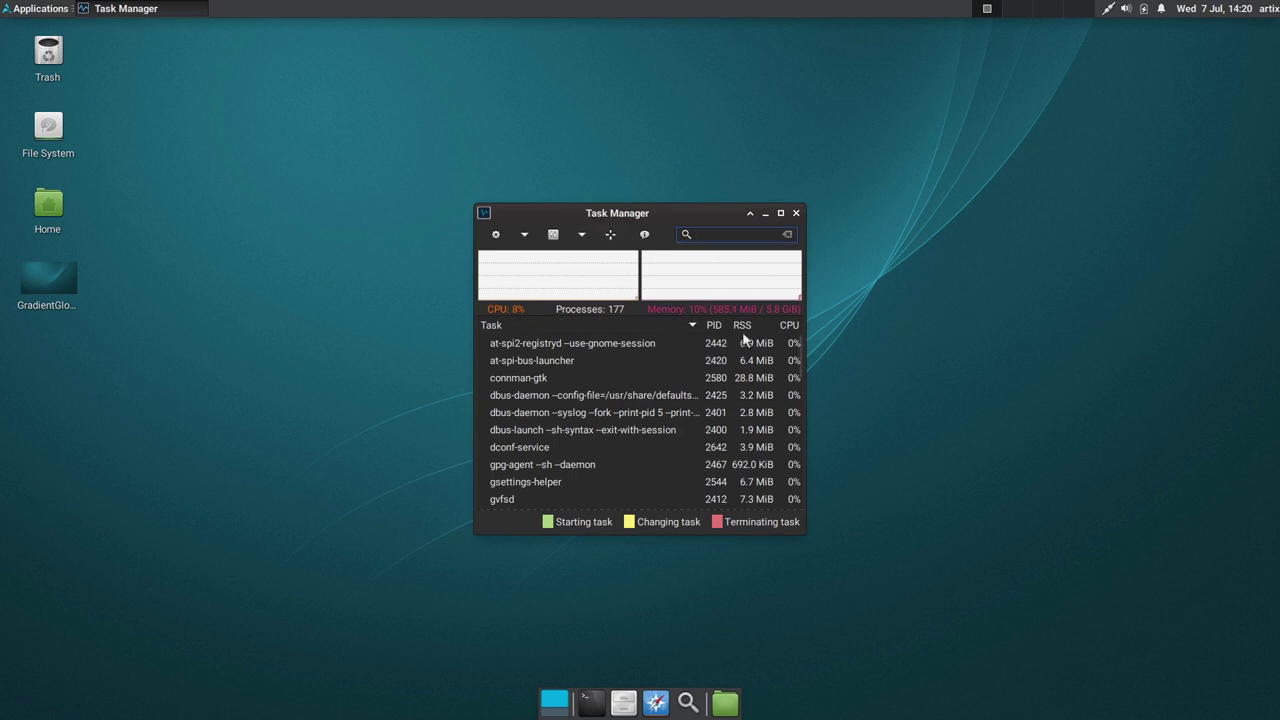
pyautogui.click(796, 214)
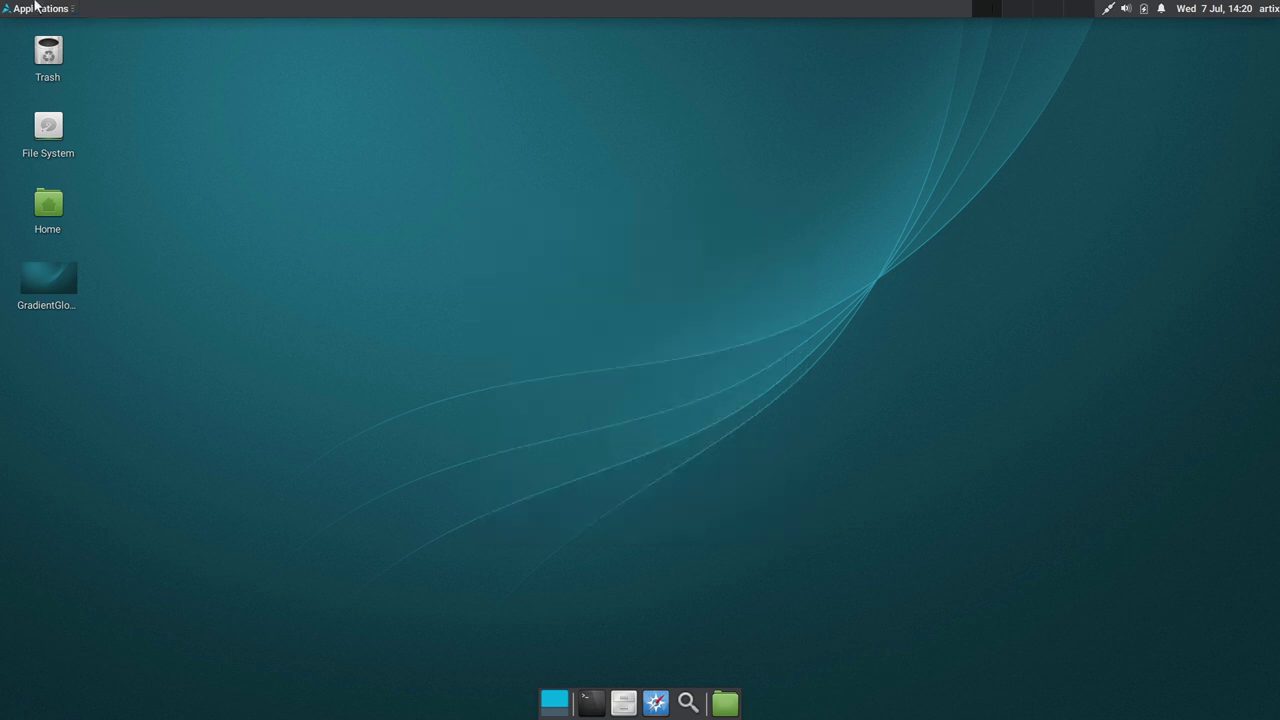
# Step: Examine the applications installed under Accessories, Graphics, Internet, Multimedia and Office
pyautogui.click(36, 8)
pyautogui.click(42, 124)
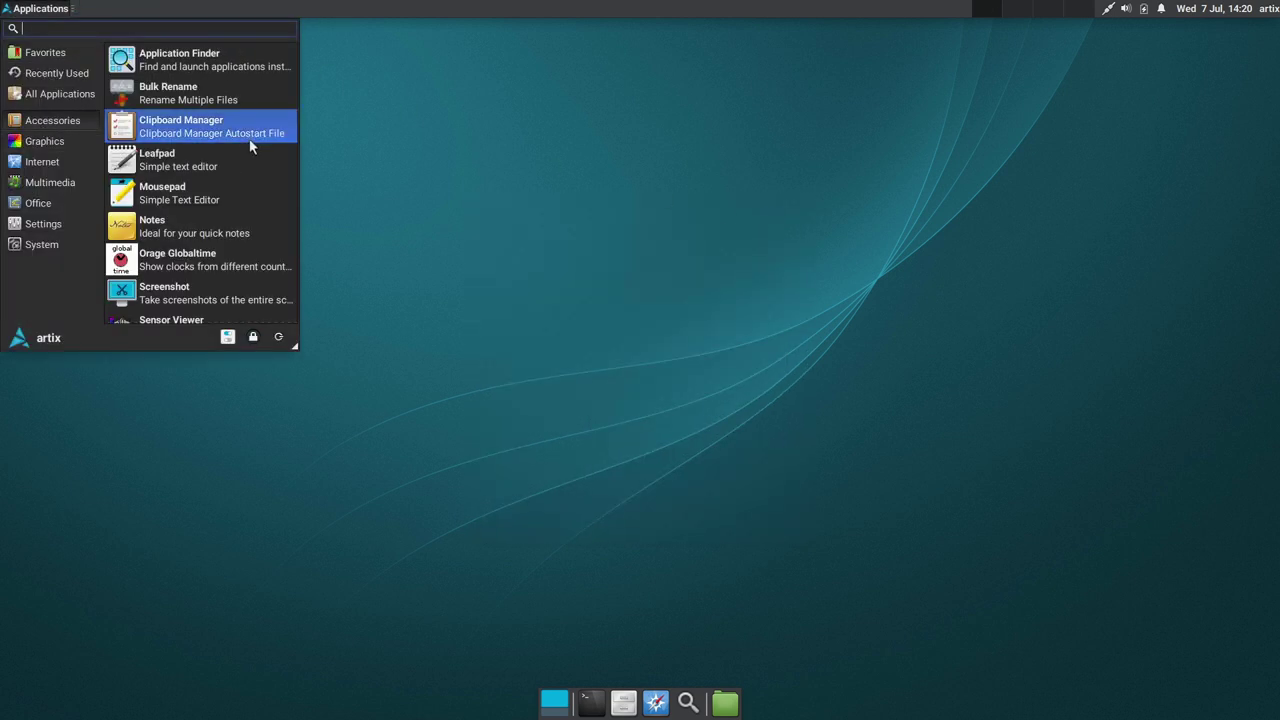
pyautogui.scroll(-3, 230, 160)
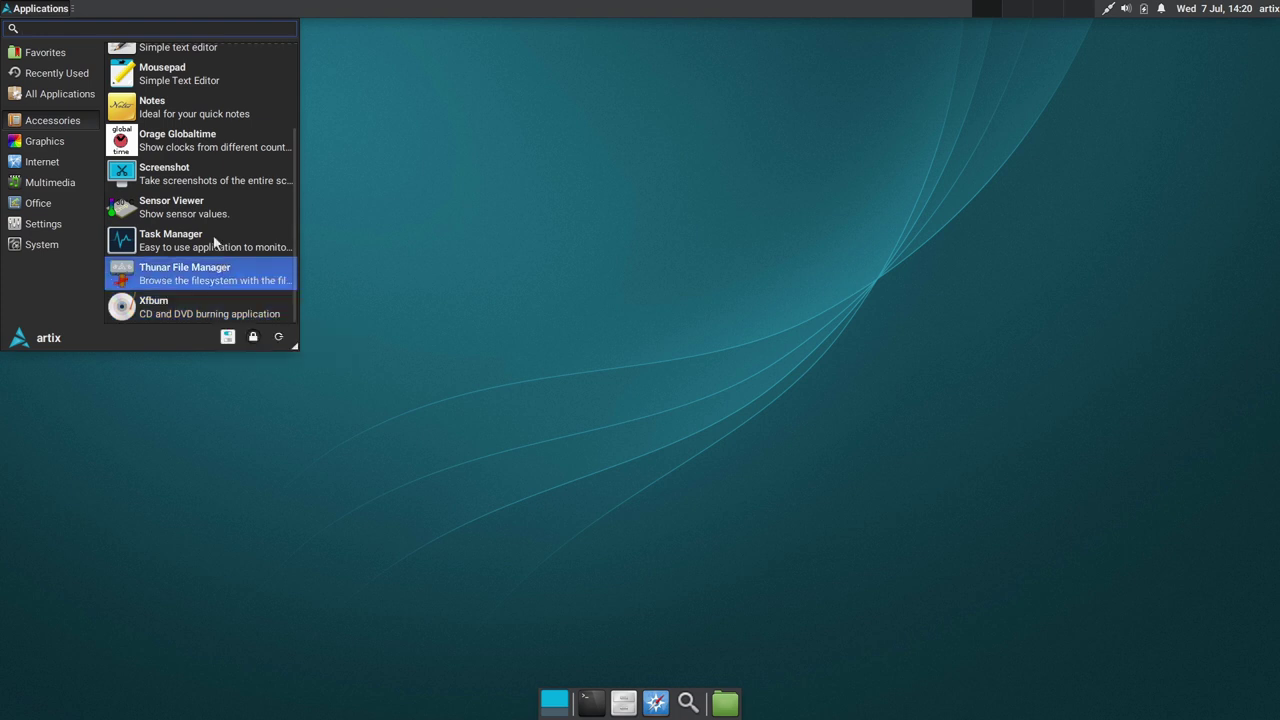
pyautogui.click(48, 138)
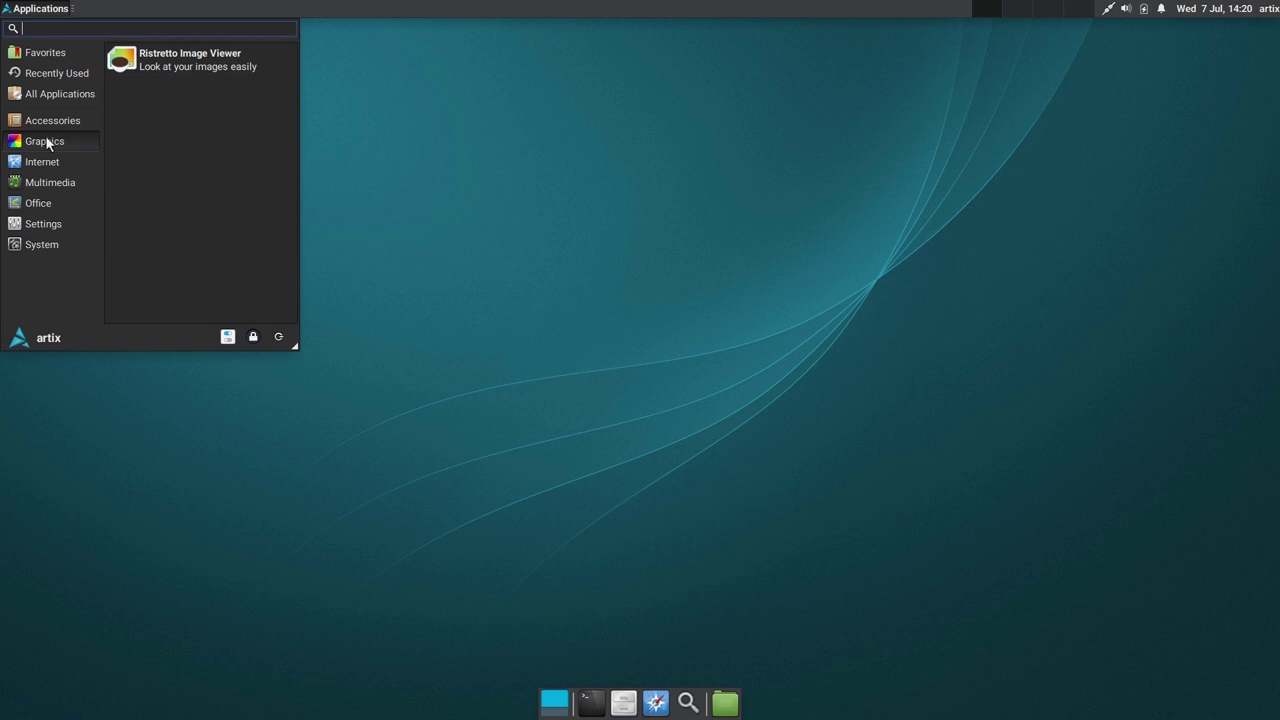
pyautogui.click(41, 163)
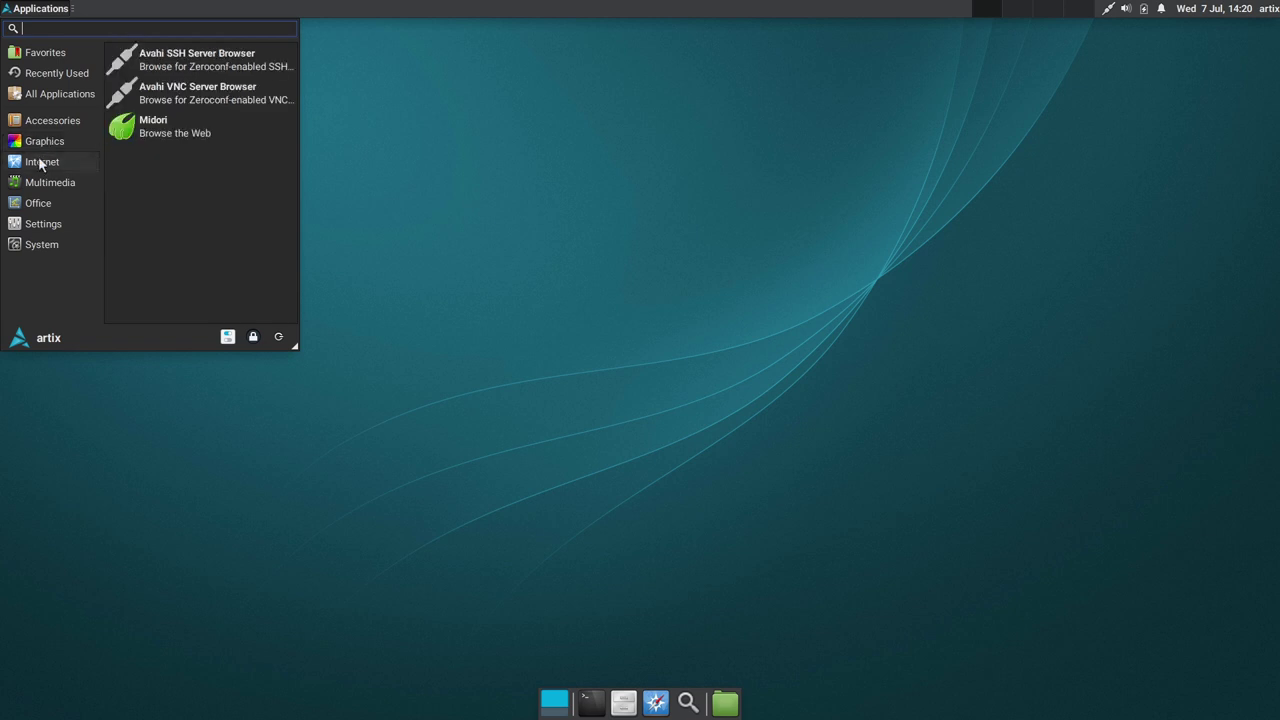
pyautogui.click(36, 181)
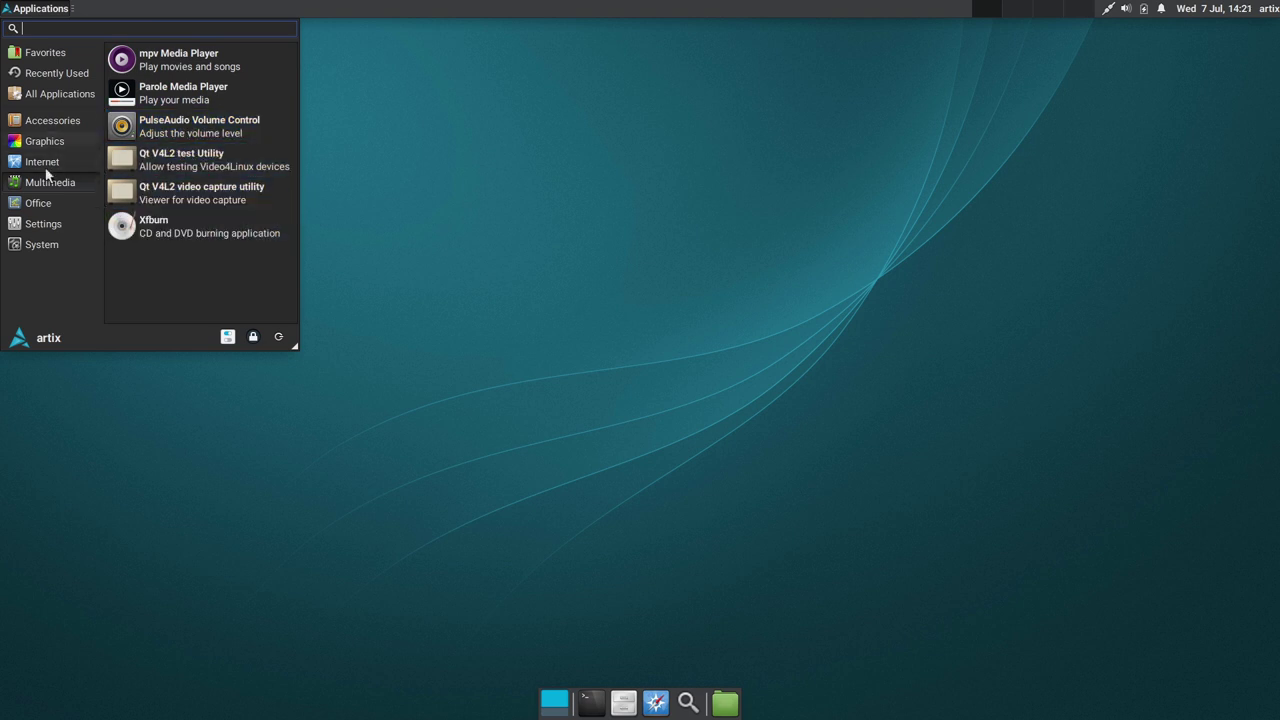
pyautogui.click(40, 202)
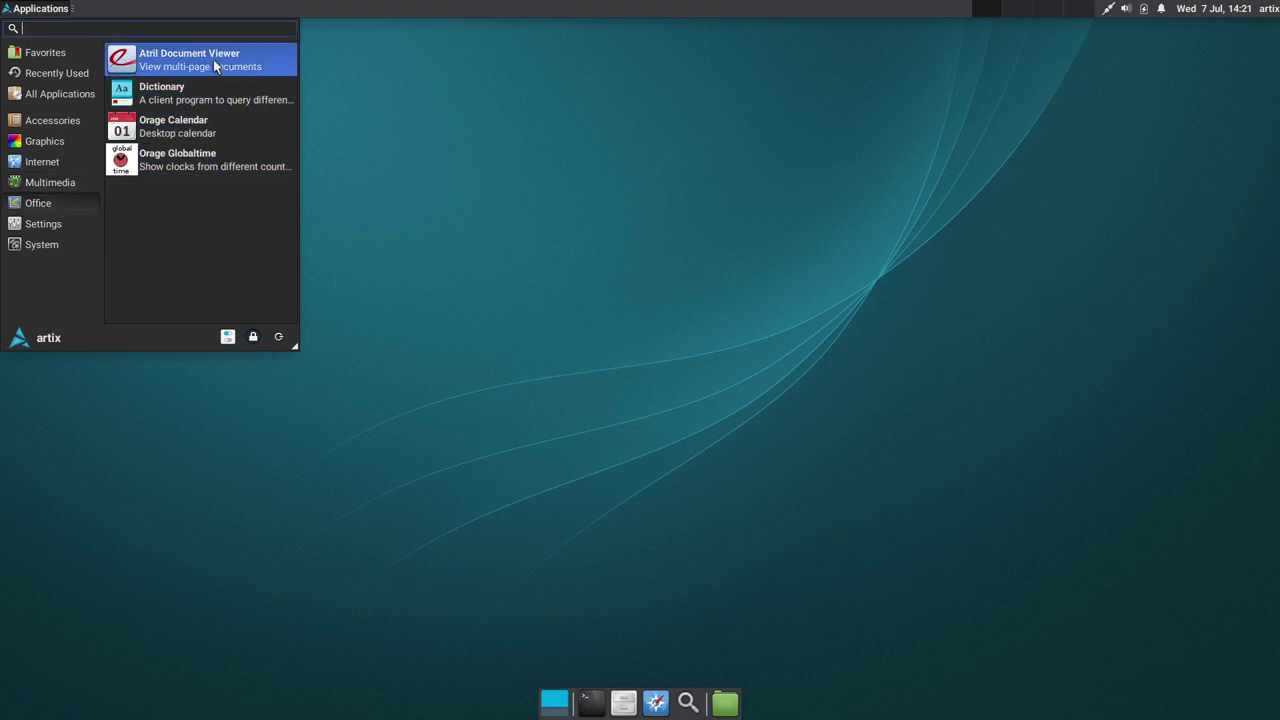
# Step: Examine the full list of Settings tools and the System applications, and close the application list
pyautogui.click(45, 224)
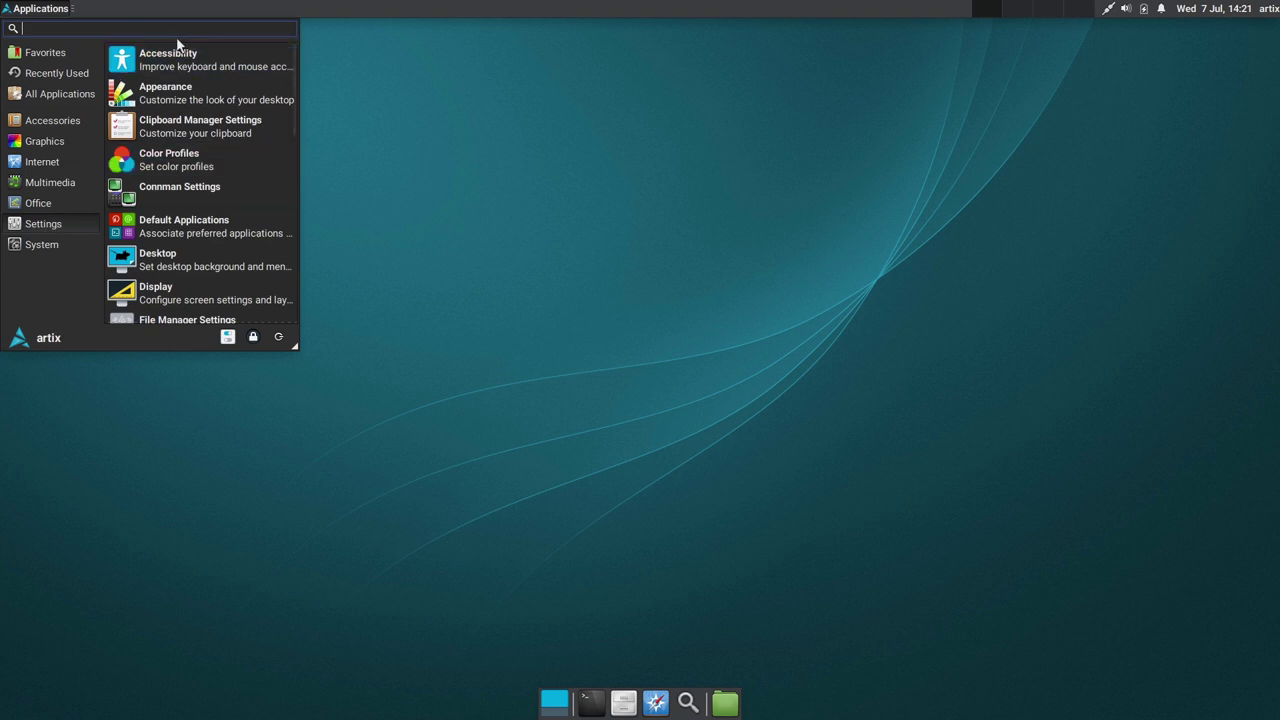
pyautogui.scroll(-6, 204, 112)
pyautogui.scroll(-3, 212, 134)
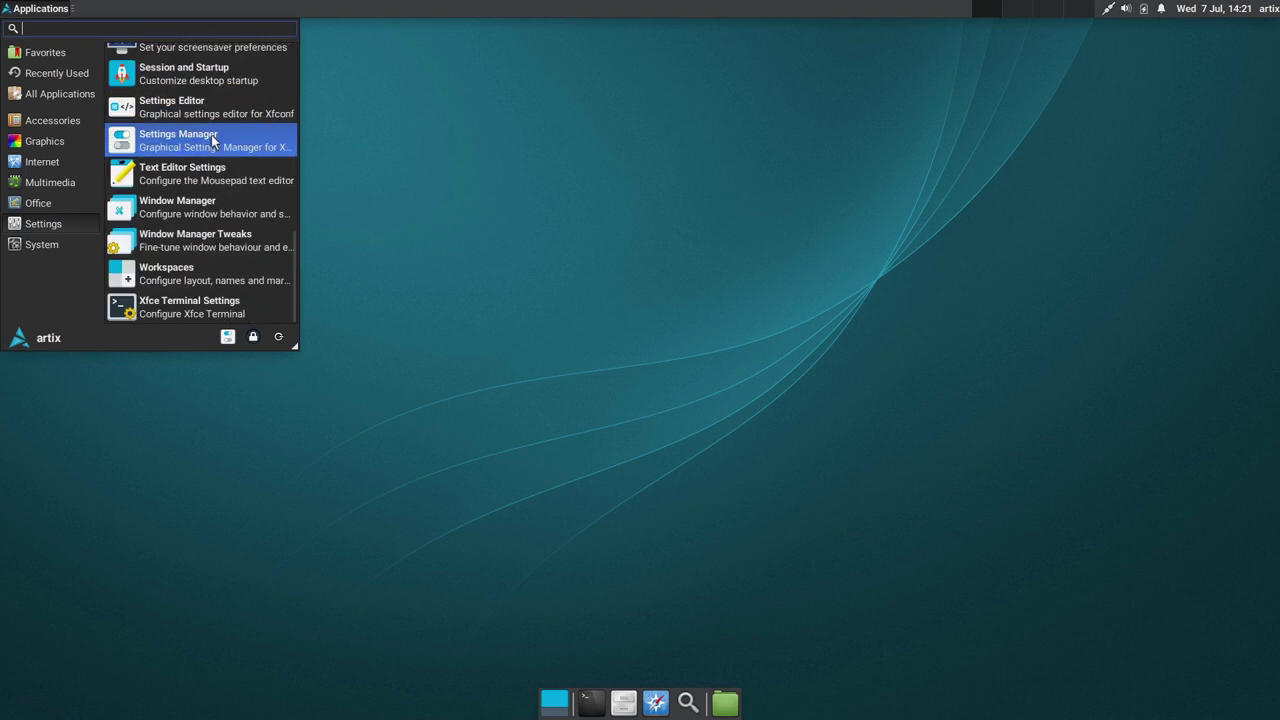
pyautogui.scroll(8, 216, 175)
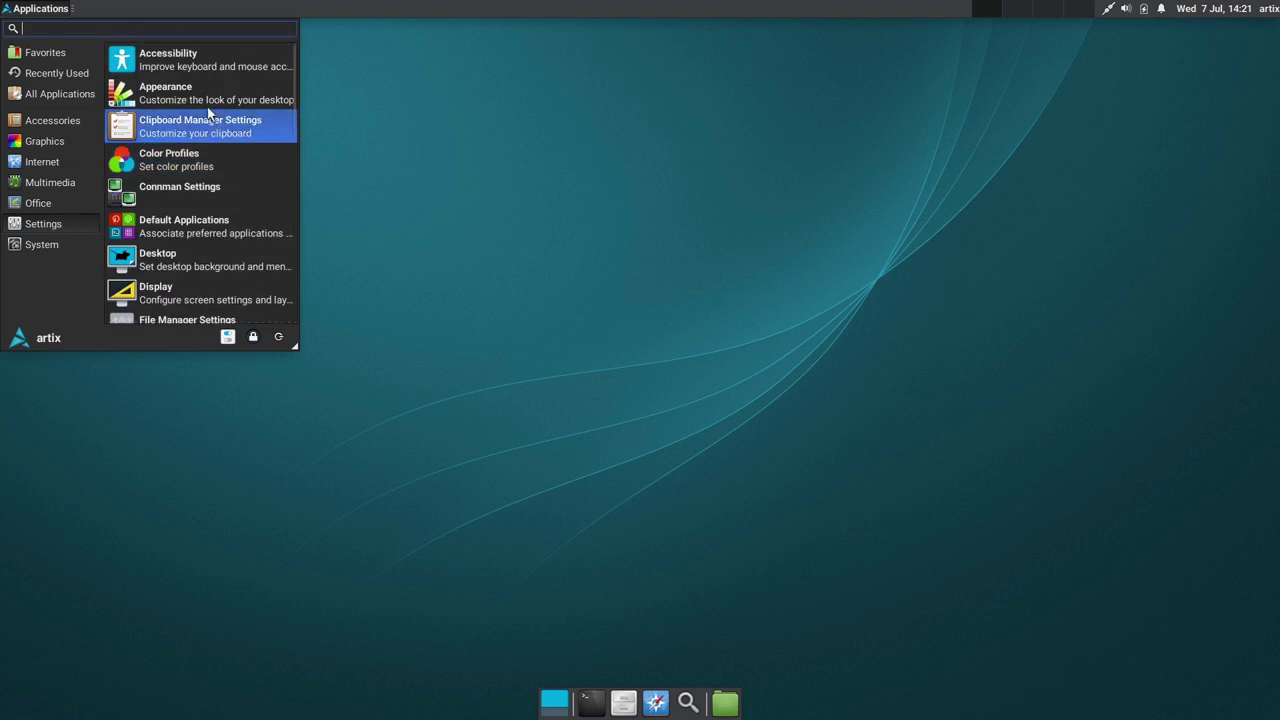
pyautogui.click(43, 244)
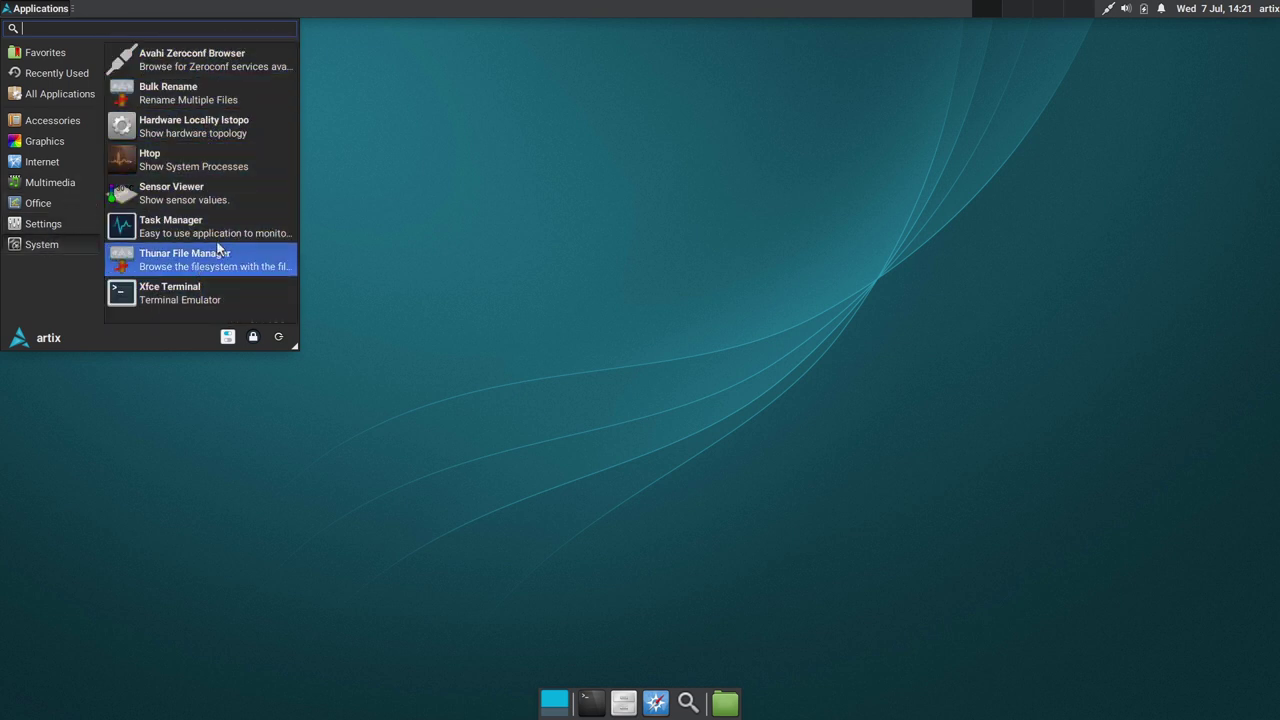
pyautogui.click(389, 95)
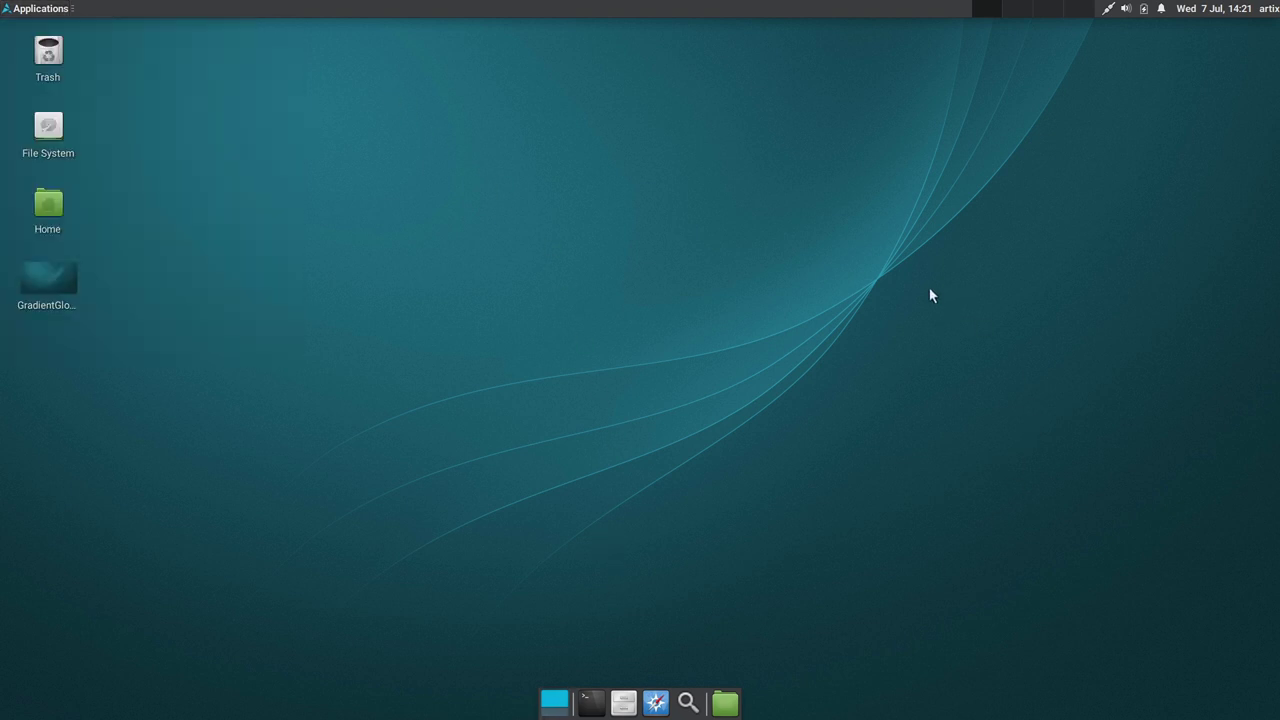
# Step: Search the installed applications for "scr", and clear the search
pyautogui.click(26, 12)
pyautogui.write('scr')
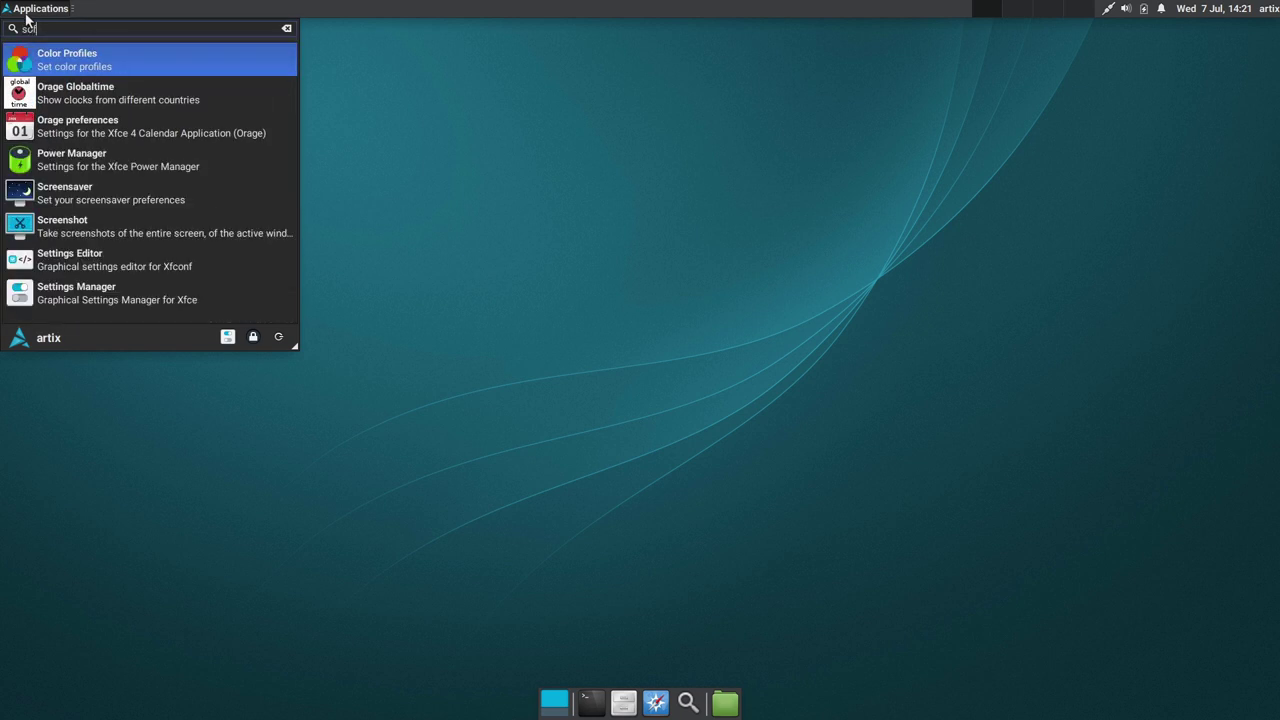
pyautogui.press('BackSpace')
pyautogui.press('BackSpace')
pyautogui.press('BackSpace')
pyautogui.click(506, 153)
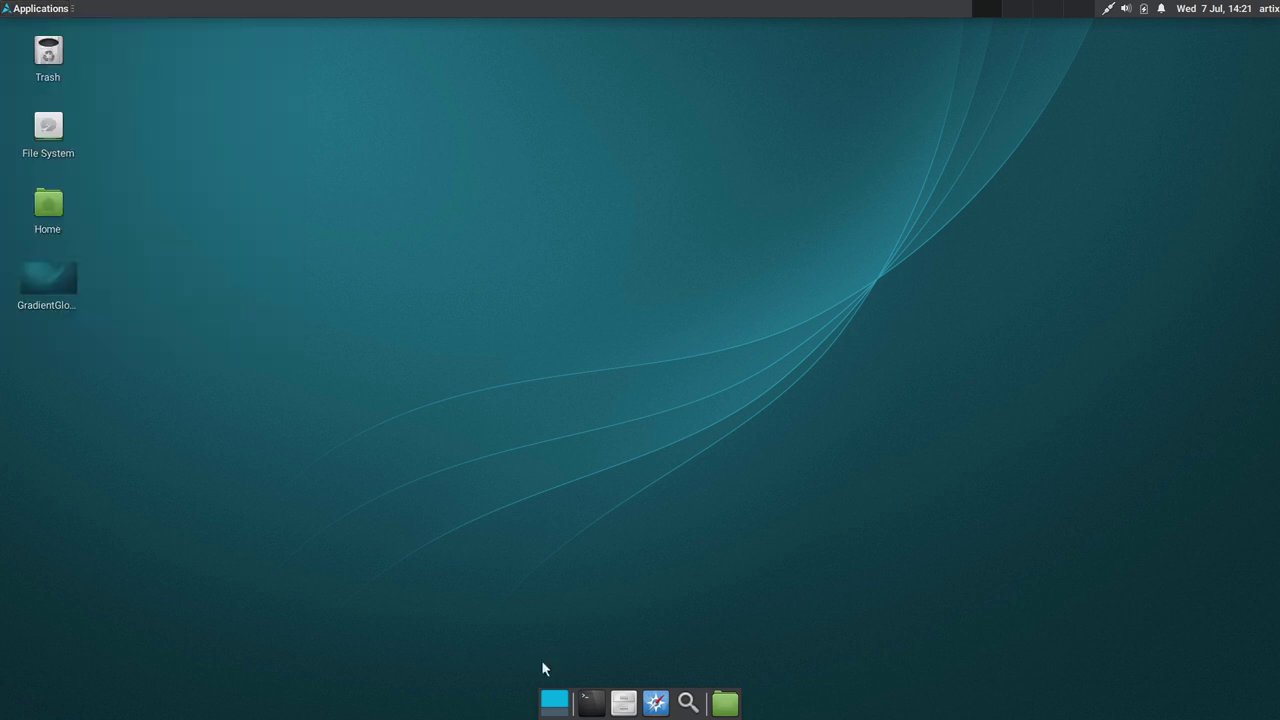
# Step: Run sudo pacman -Syu in a terminal, entering the account password to authorise it, and exit the terminal
pyautogui.click(591, 703)
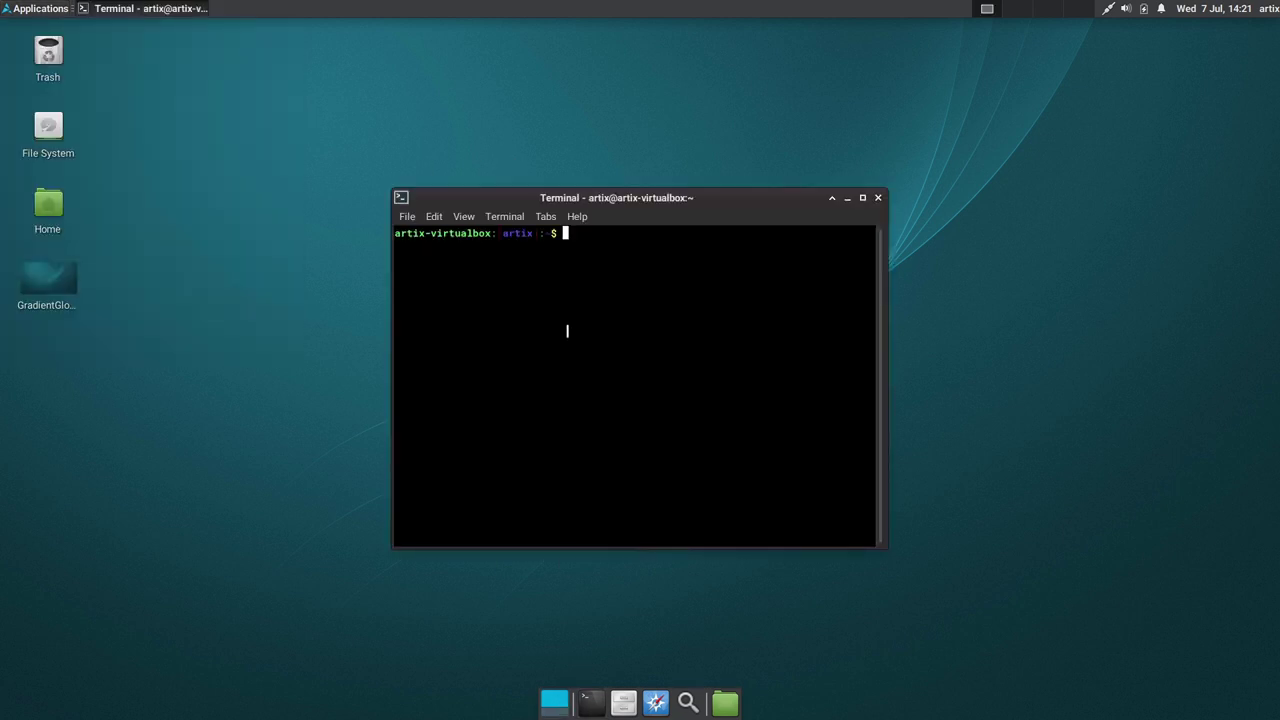
pyautogui.write('sudo pacman -Syu')
pyautogui.press('Return')
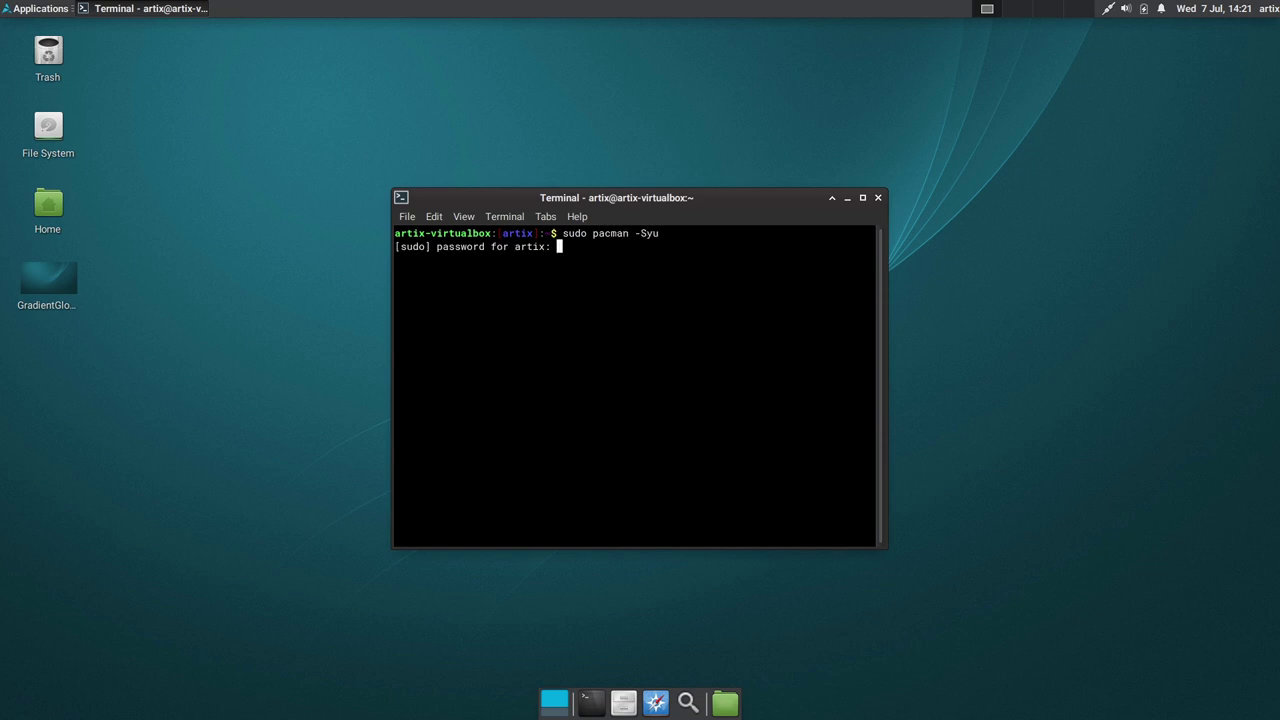
pyautogui.press('Return')
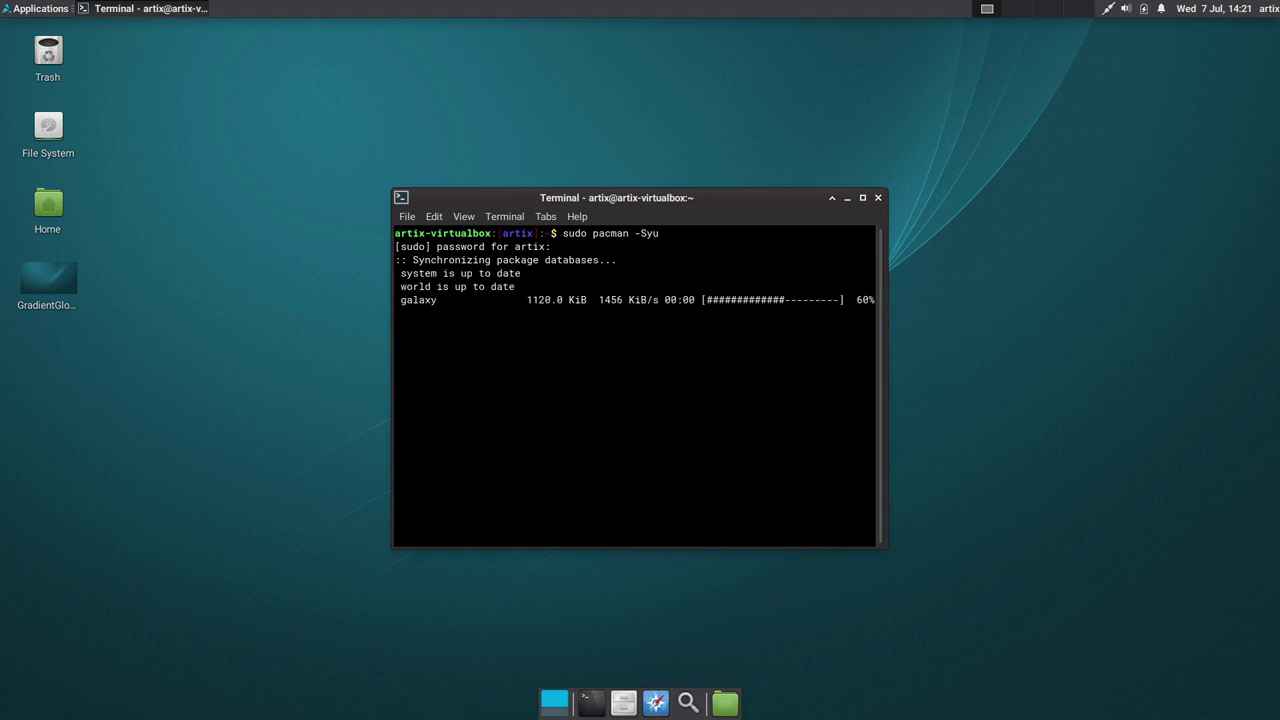
pyautogui.write('exit')
pyautogui.press('Return')
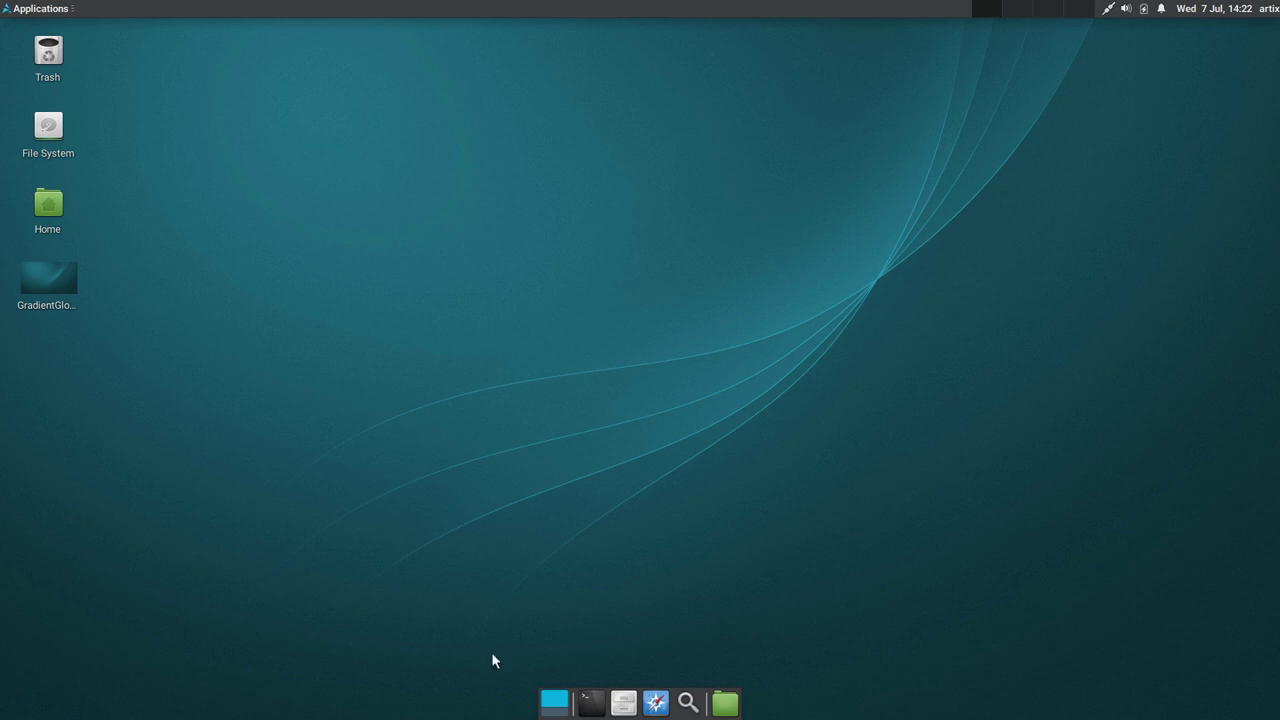
pyautogui.hotkey('ctrl', 'alt', 't')
pyautogui.write('passwd')
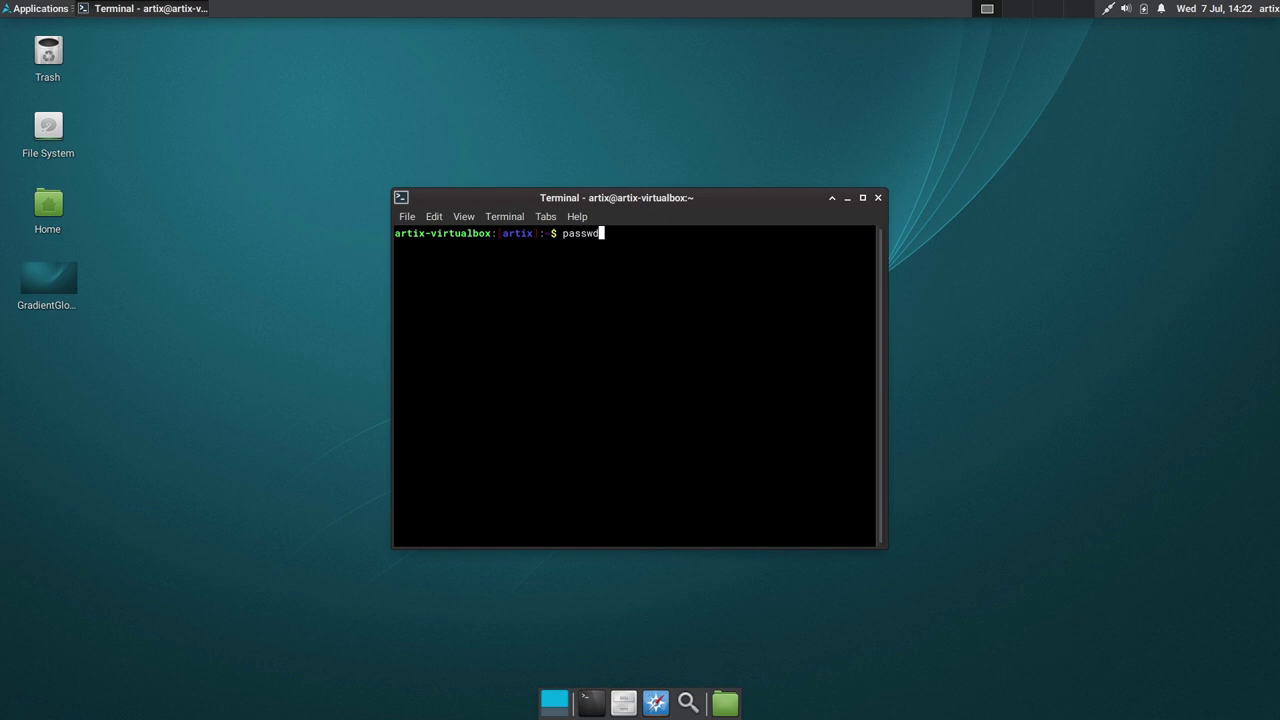
pyautogui.press('BackSpace')
pyautogui.press('BackSpace')
pyautogui.press('BackSpace')
pyautogui.press('BackSpace')
pyautogui.press('BackSpace')
pyautogui.press('BackSpace')
pyautogui.write('exit')
pyautogui.press('Return')
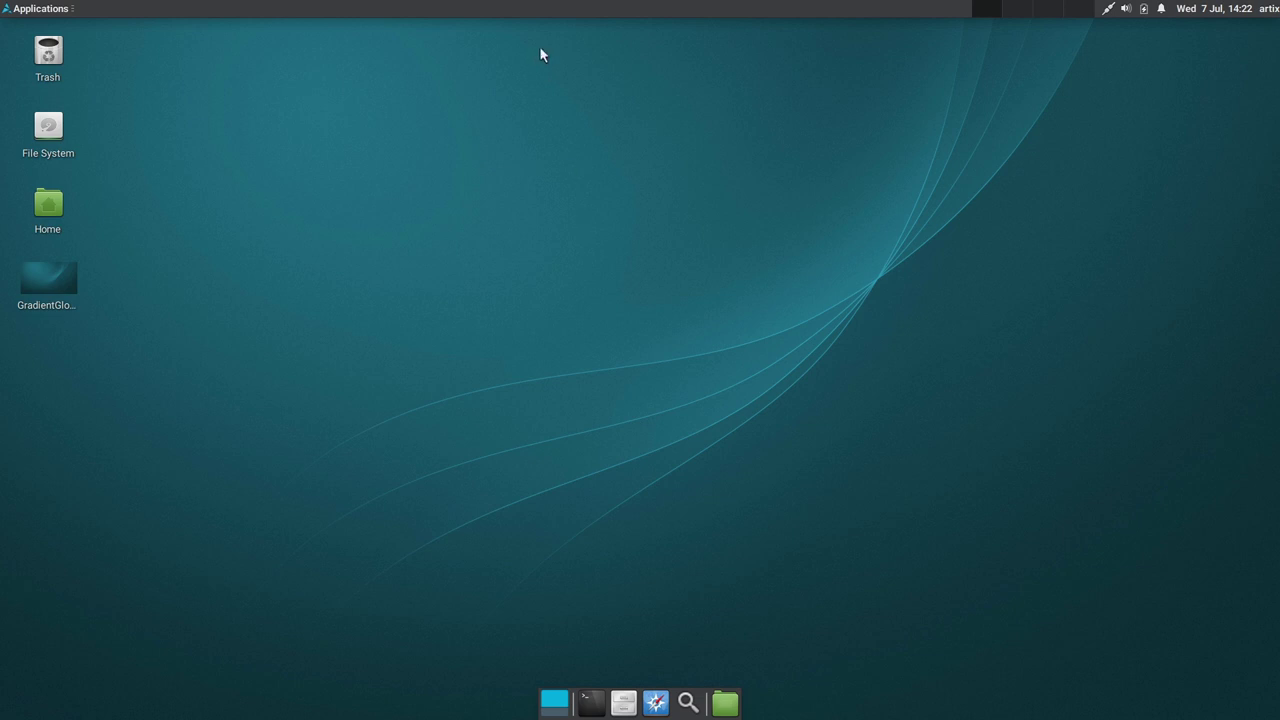
# Step: Log out of the current desktop session
pyautogui.click(28, 9)
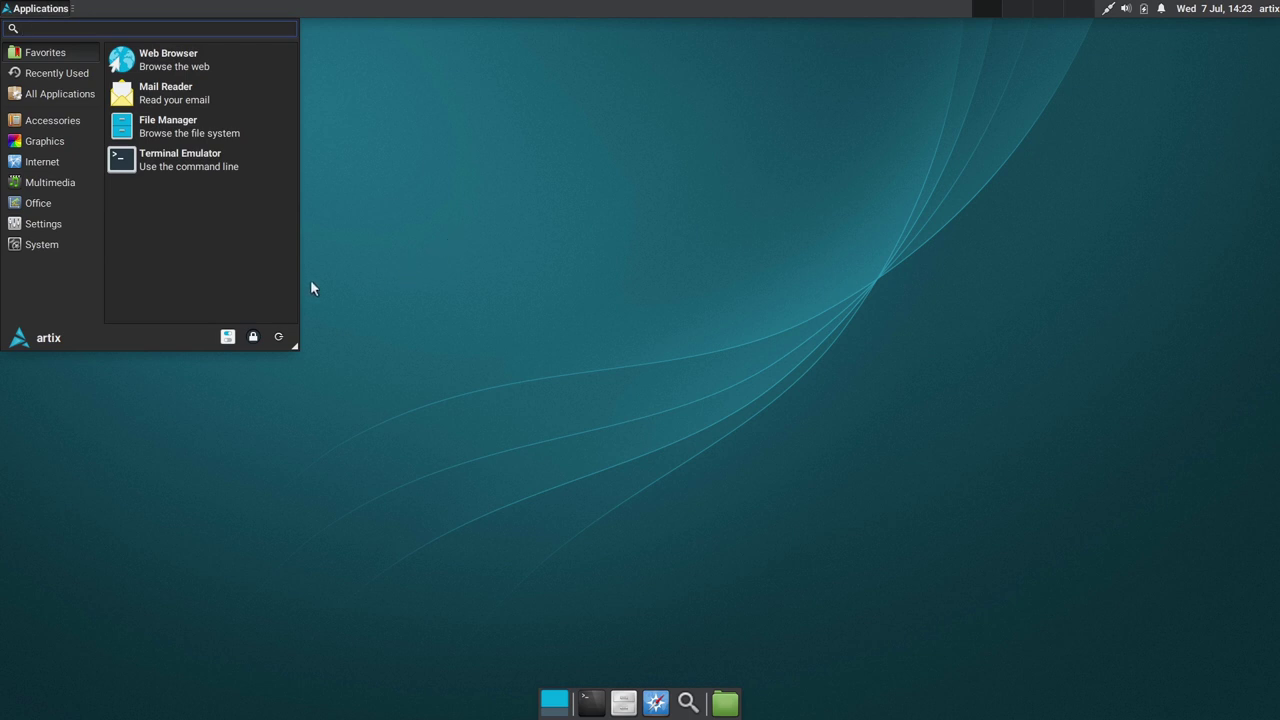
pyautogui.click(278, 336)
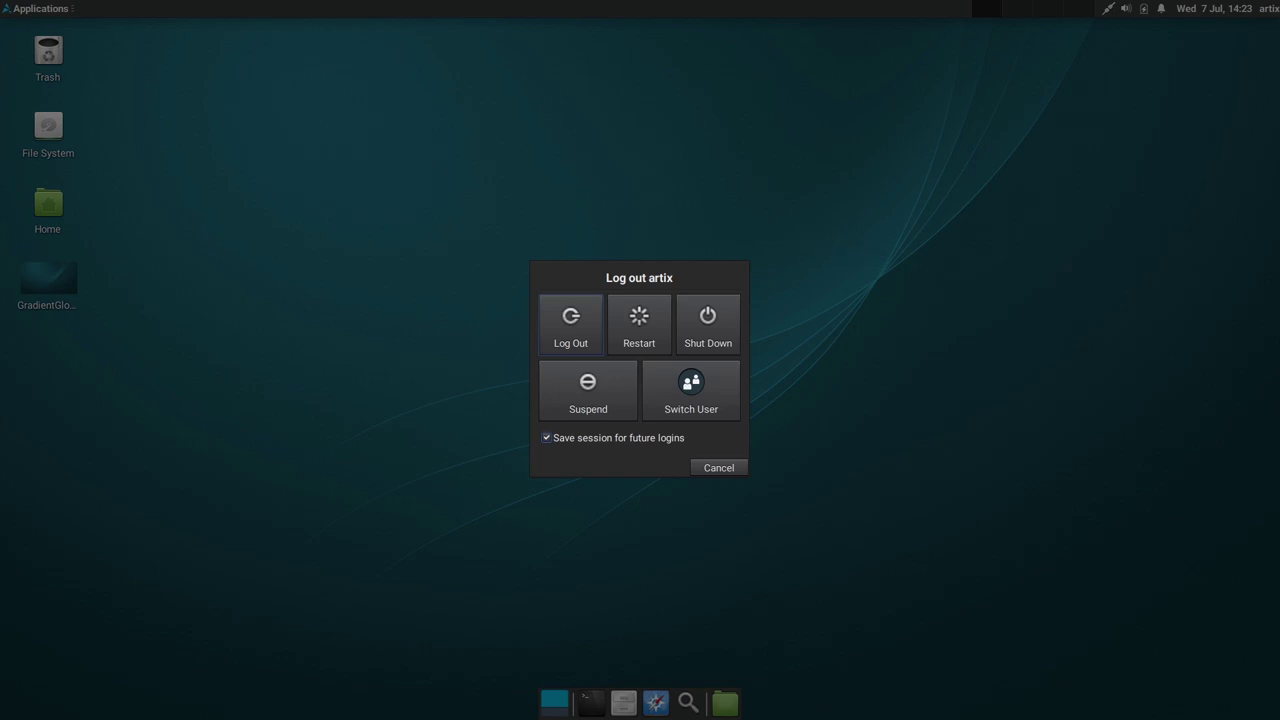
pyautogui.press('Return')
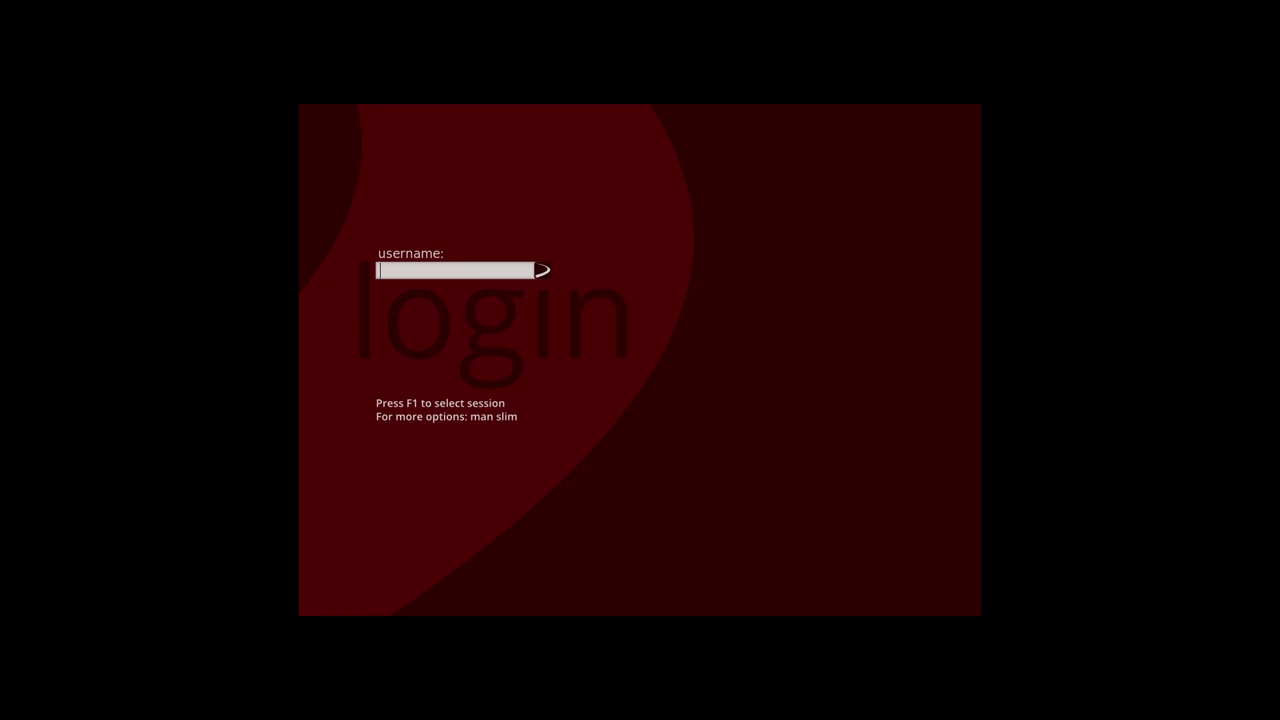
# Step: Log in to the desktop session with the account username and password
pyautogui.write('stewart')
pyautogui.press('Return')
pyautogui.write('****')
pyautogui.press('Return')
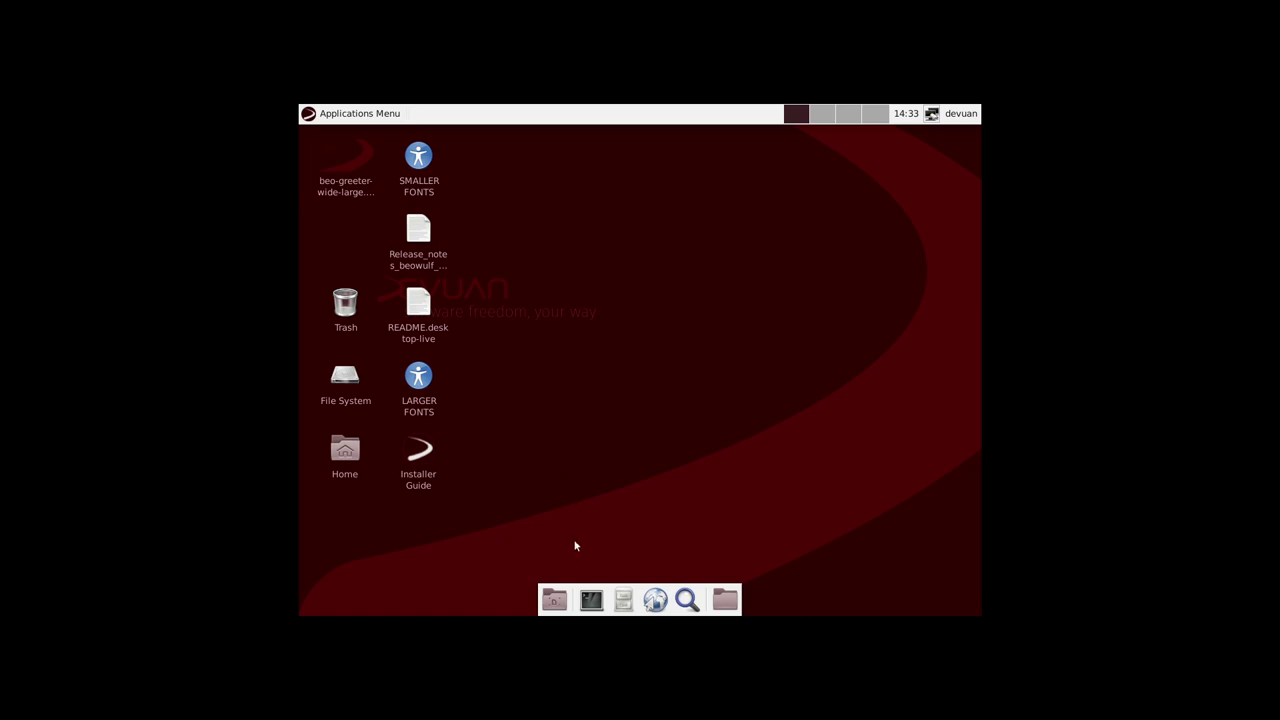
# Step: Set the screen resolution to 1920x1080 by running xrandr -s 1920x1080 in a terminal, and exit the terminal
pyautogui.click(591, 599)
pyautogui.write('xrandr -s 1920x1080')
pyautogui.press('Return')
pyautogui.write('exit')
pyautogui.press('Return')
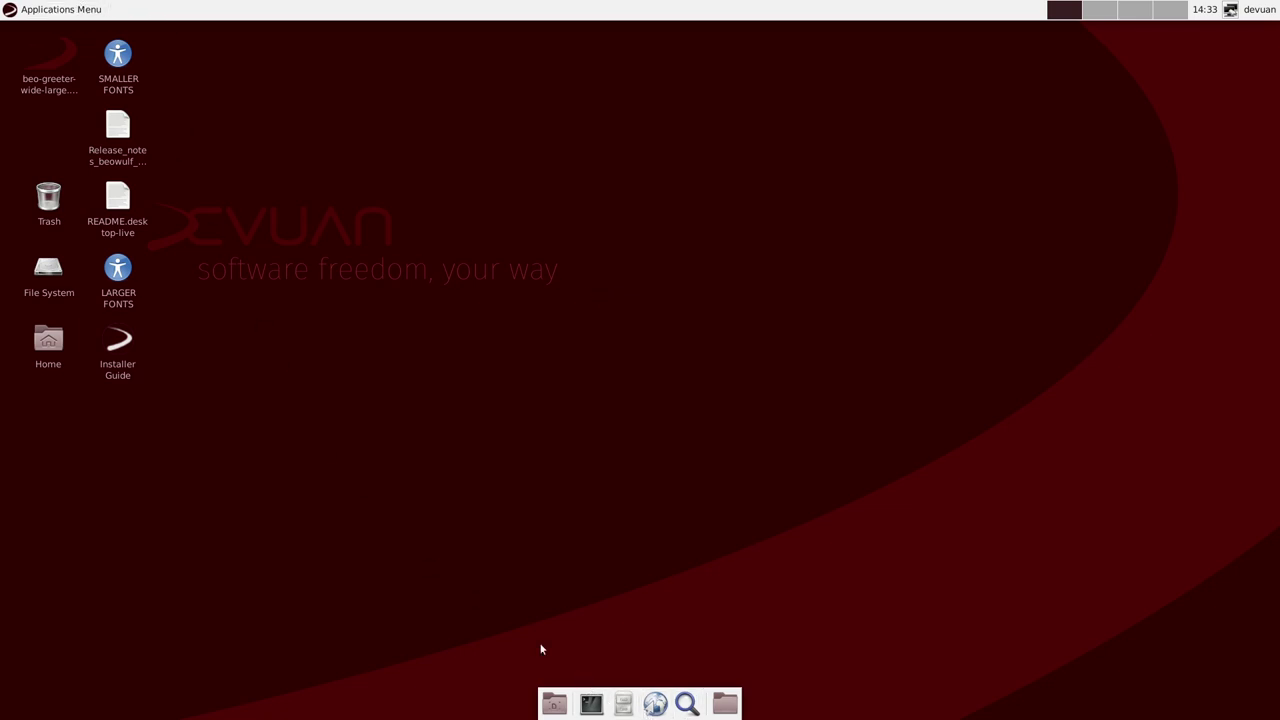
# Step: Review the Display settings through the Settings Manager, and close them
pyautogui.click(8, 12)
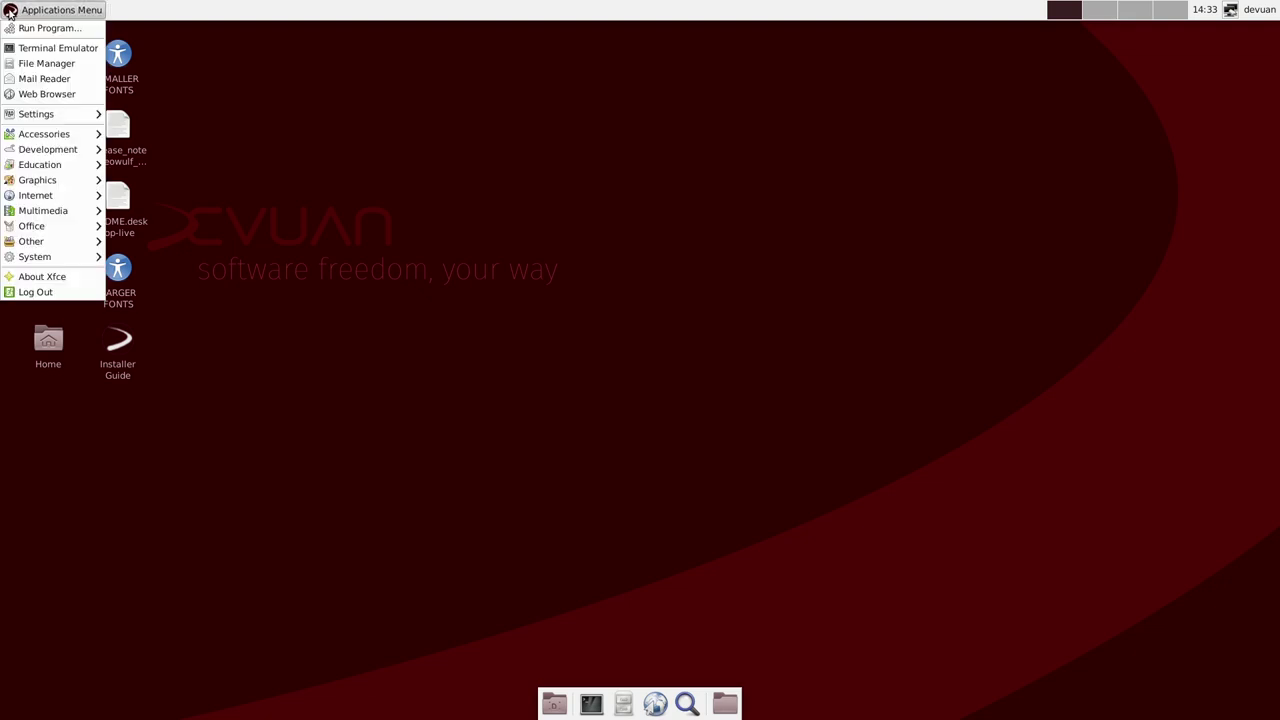
pyautogui.moveTo(42, 116)
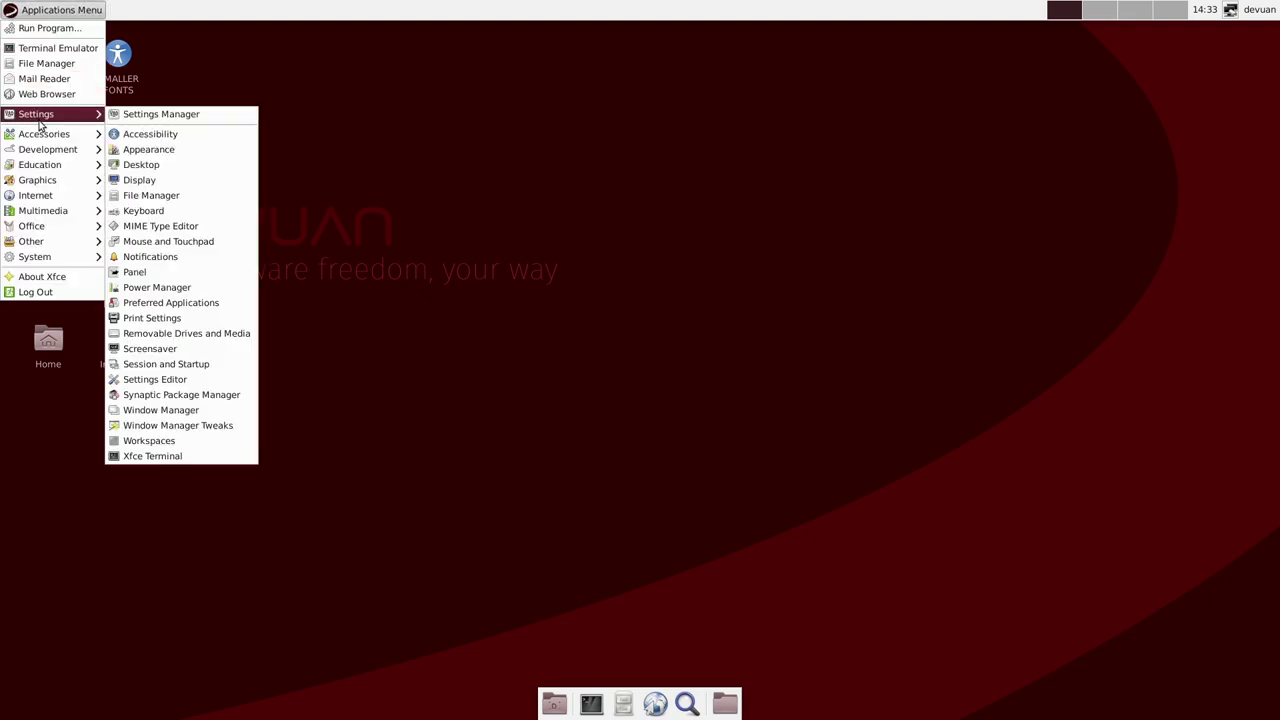
pyautogui.click(174, 117)
pyautogui.scroll(-5, 625, 412)
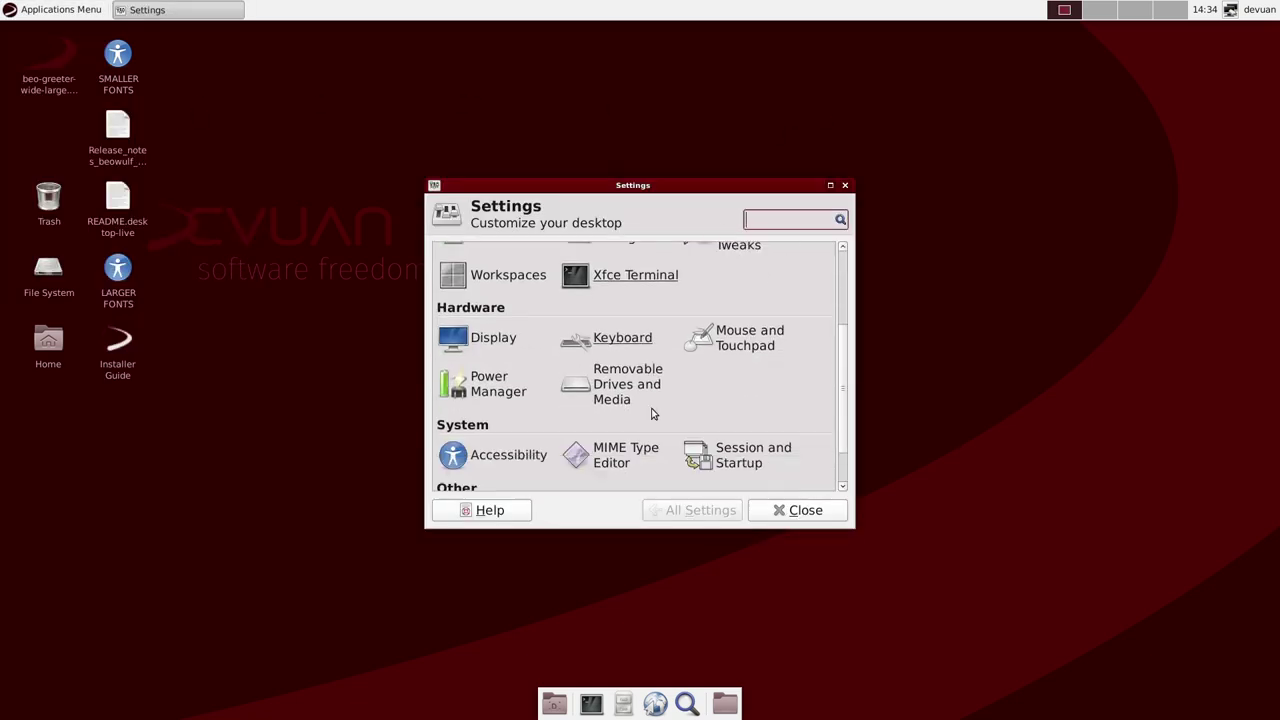
pyautogui.click(494, 303)
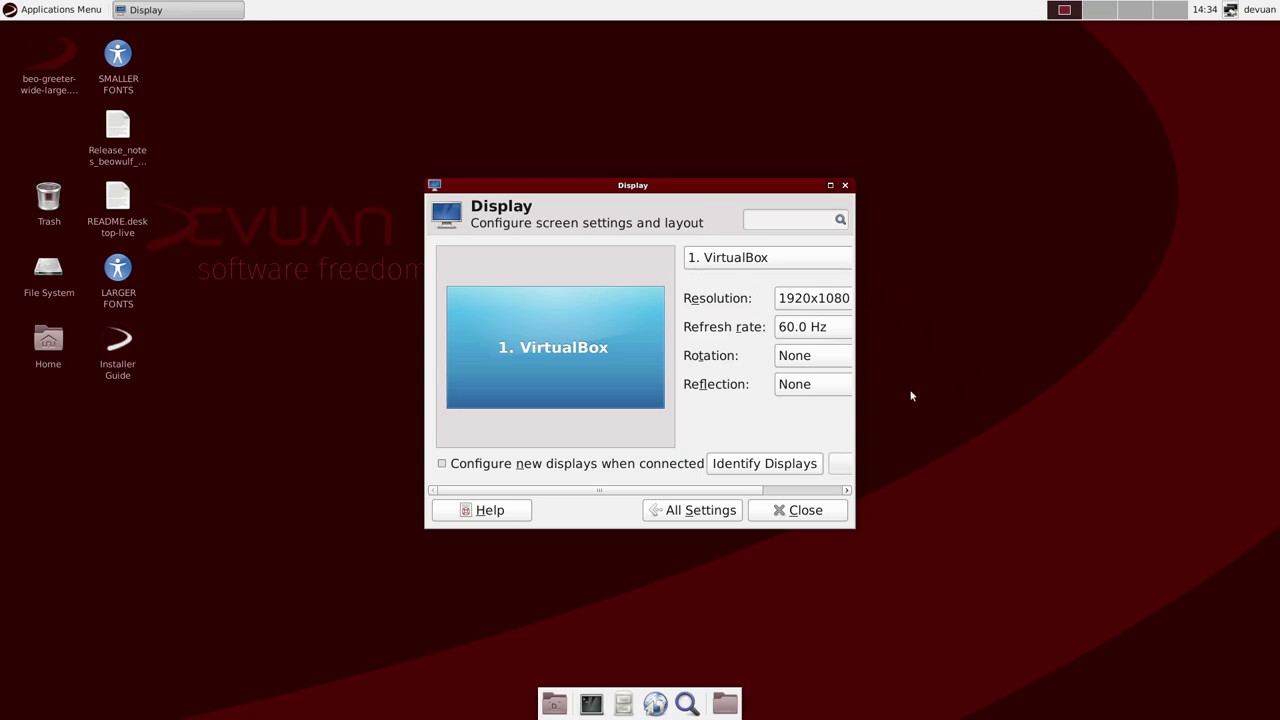
pyautogui.click(845, 186)
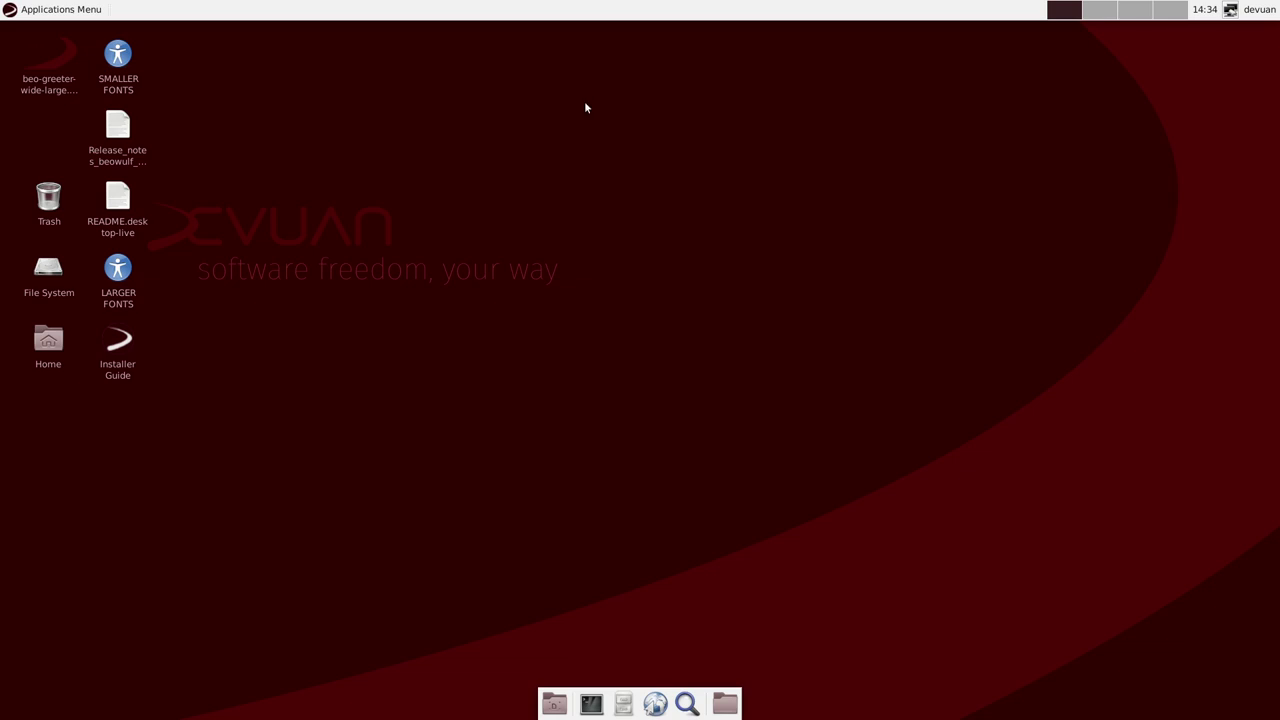
# Step: Open the Installer Guide from the desktop, and close its browser window
pyautogui.doubleClick(129, 349)
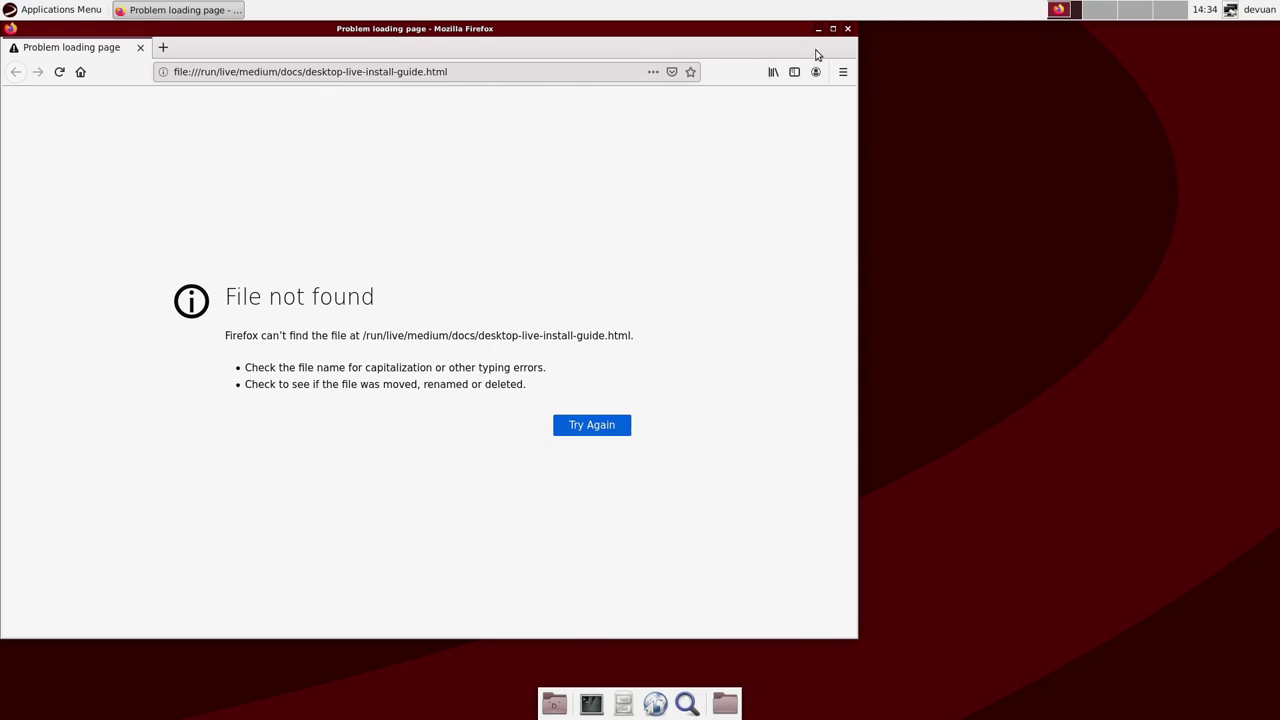
pyautogui.click(846, 30)
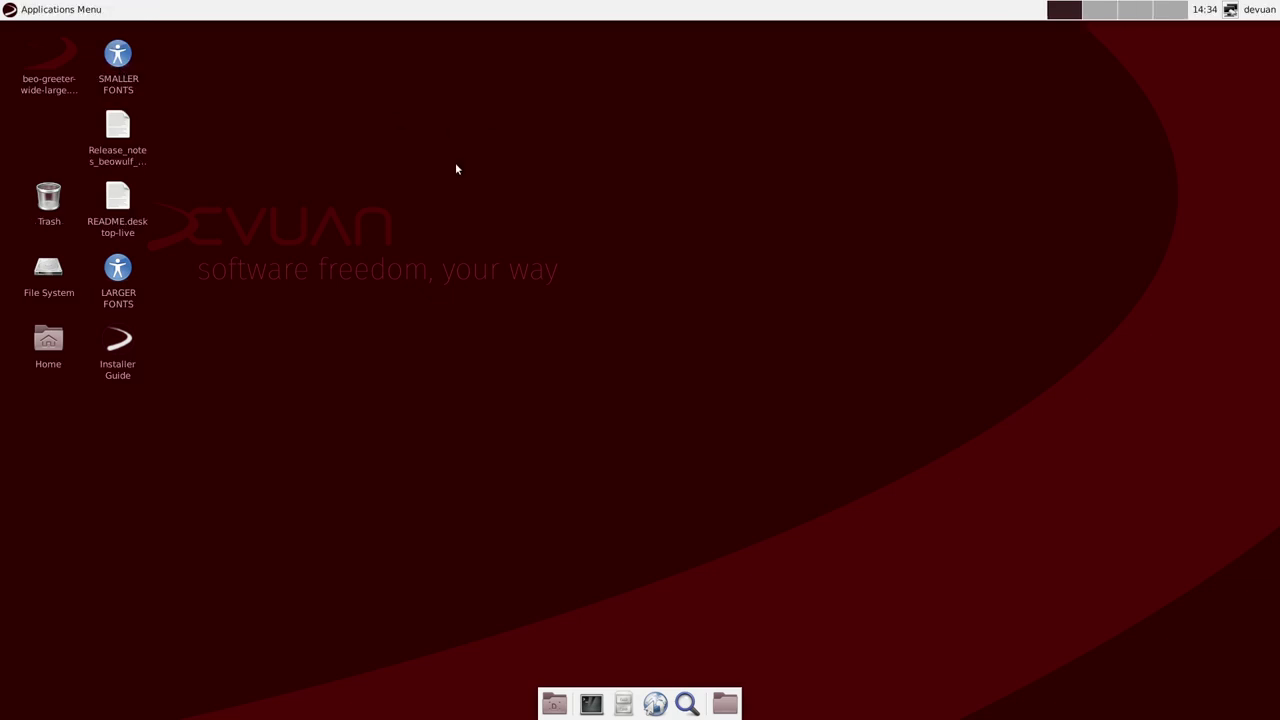
# Step: Set the default font to Sans size 12 in the Appearance settings, and check the larger text in the application list
pyautogui.click(60, 9)
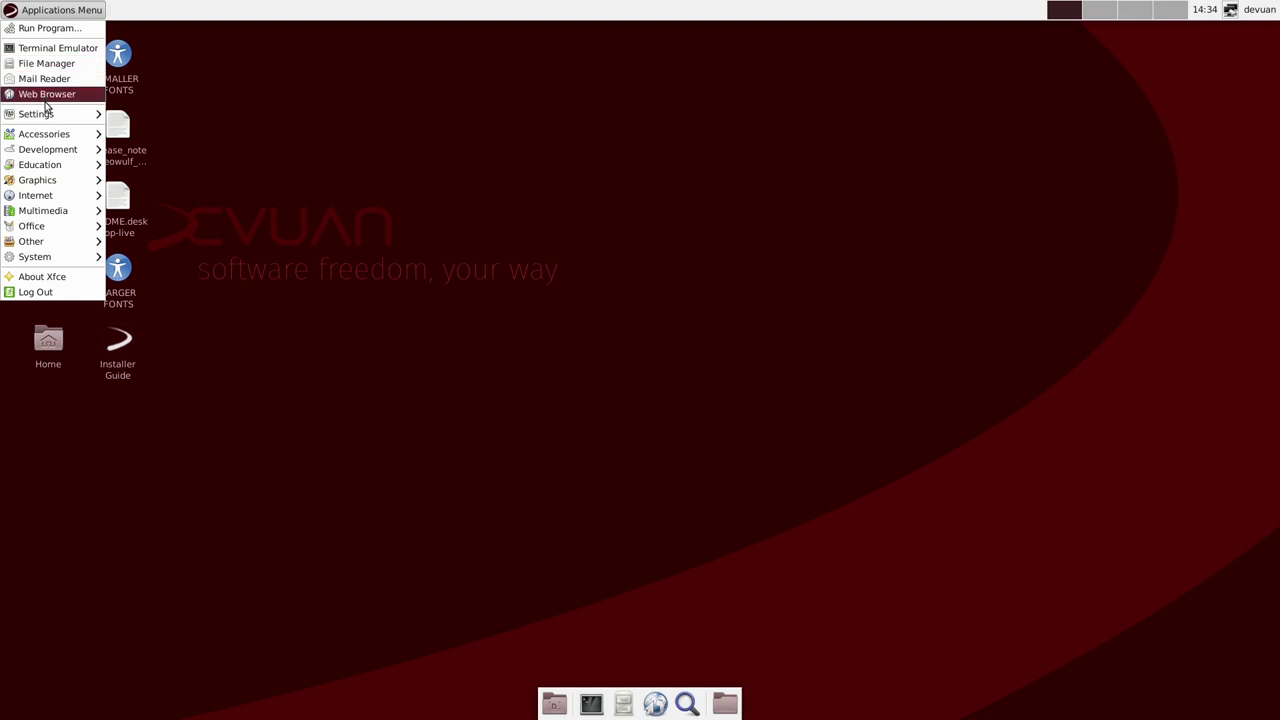
pyautogui.moveTo(47, 121)
pyautogui.click(146, 114)
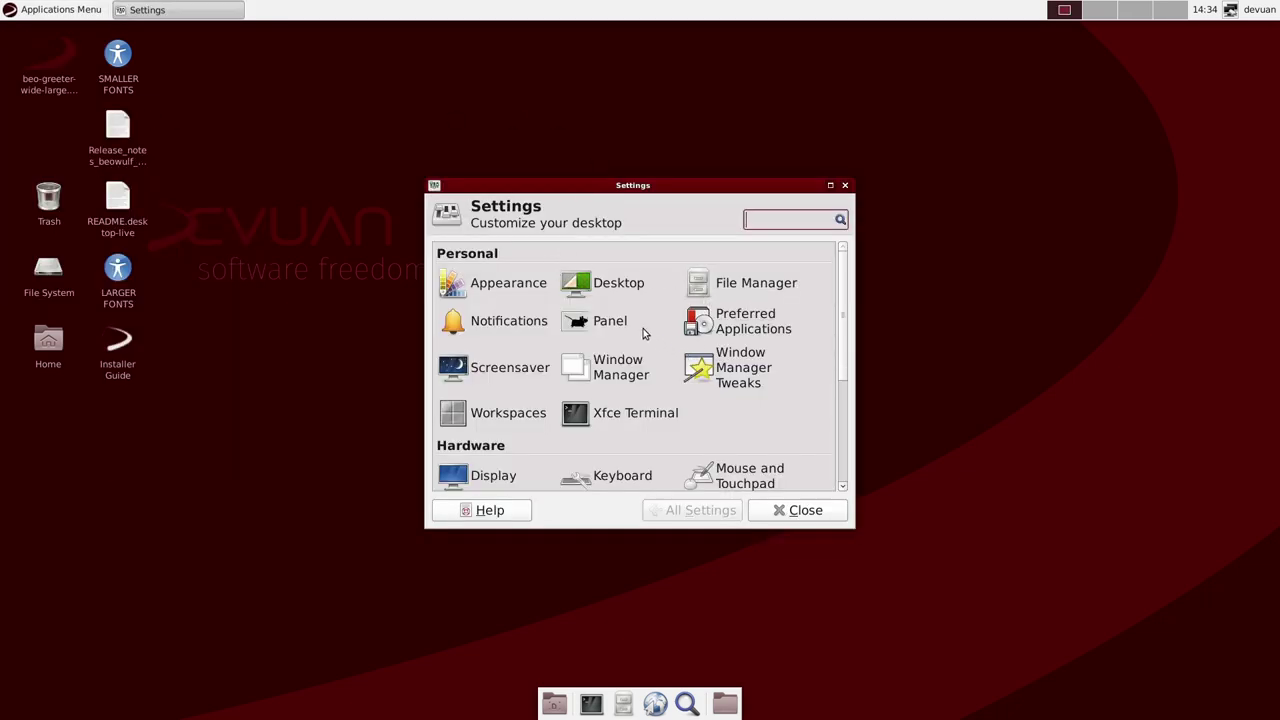
pyautogui.click(500, 284)
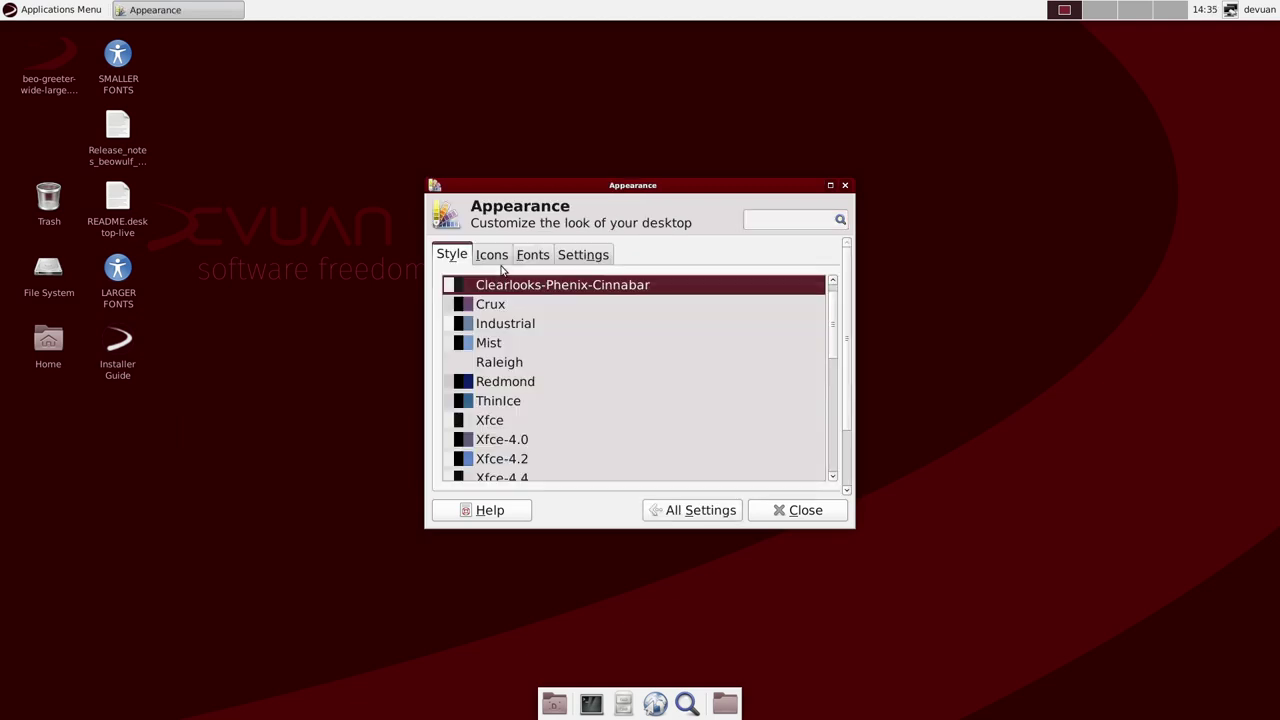
pyautogui.click(527, 257)
pyautogui.click(806, 312)
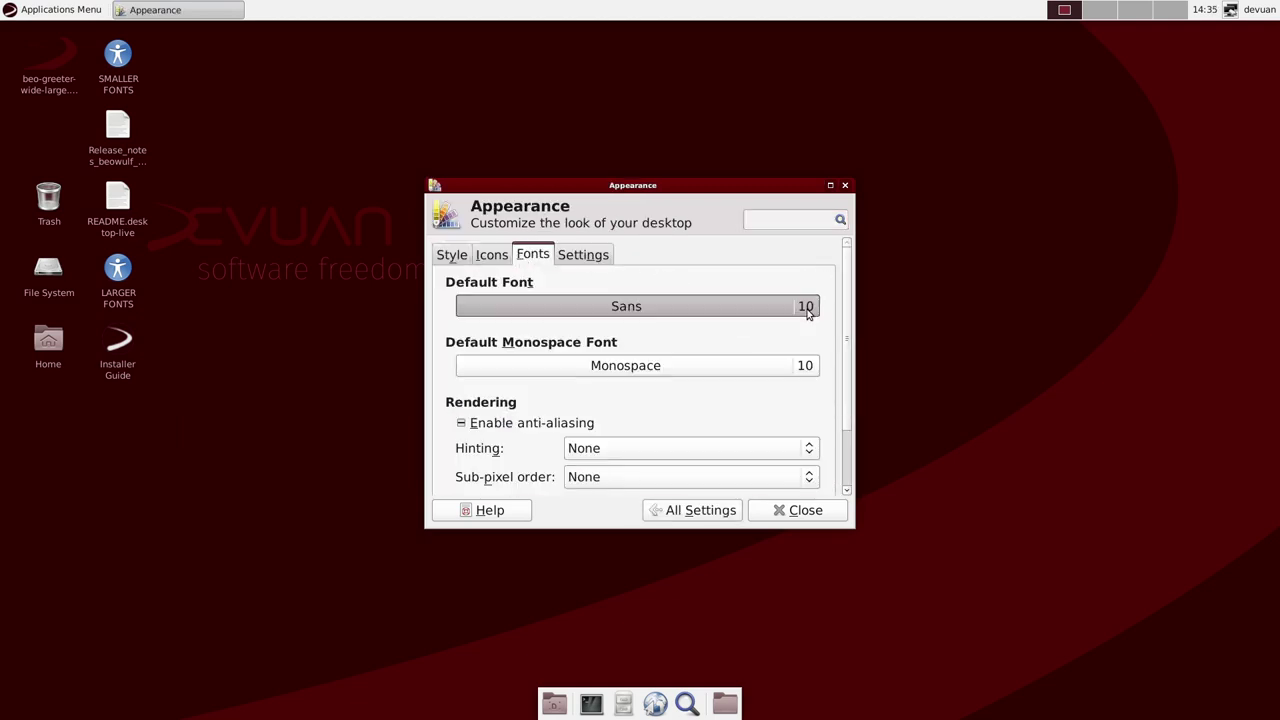
pyautogui.click(758, 437)
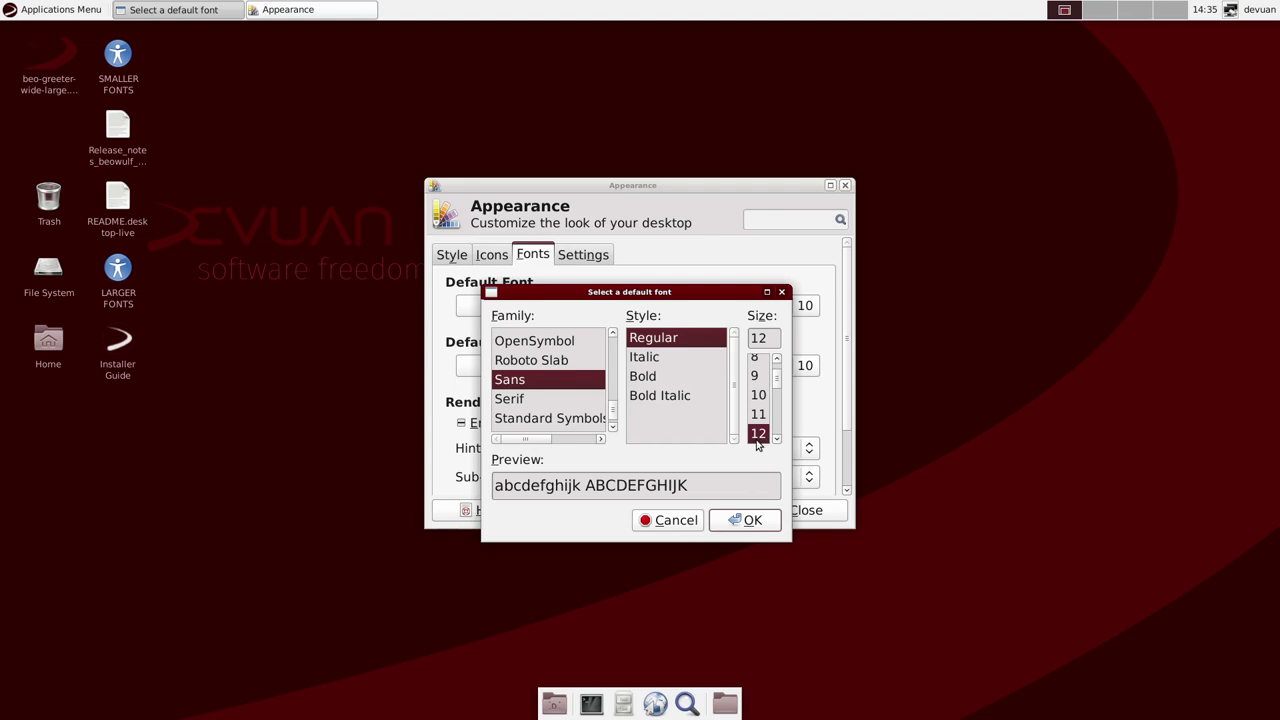
pyautogui.click(748, 520)
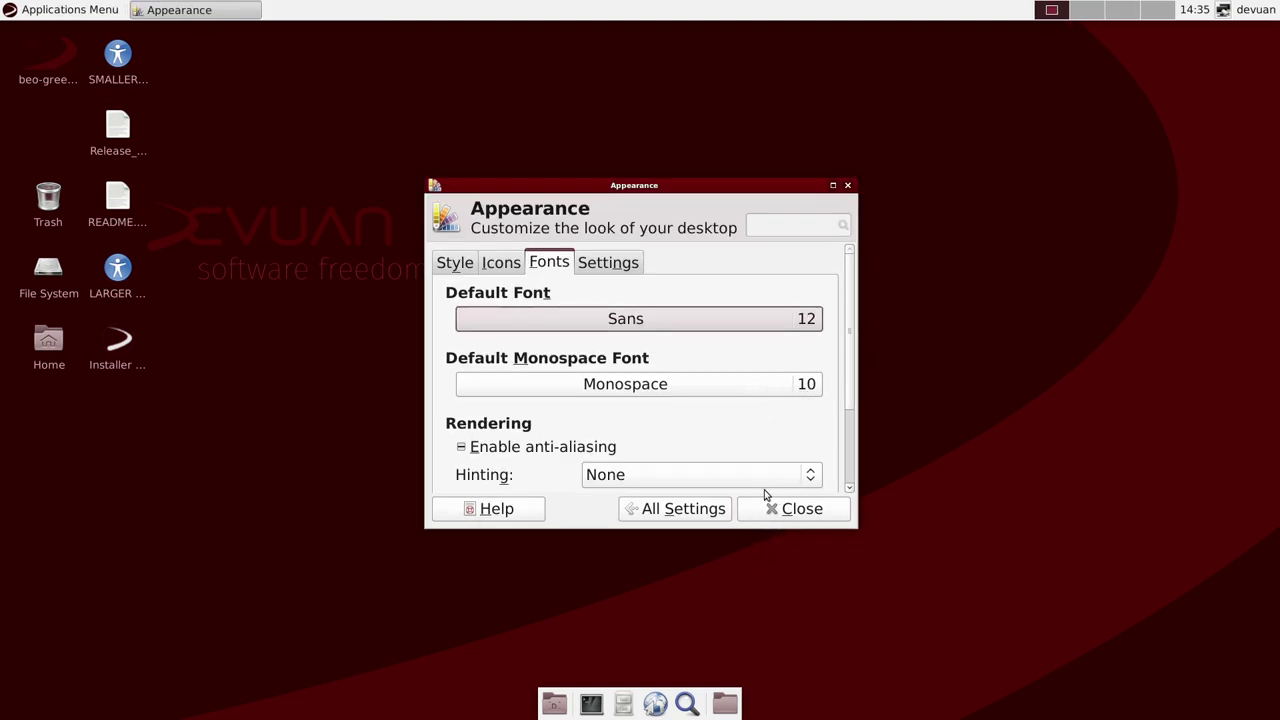
pyautogui.click(800, 508)
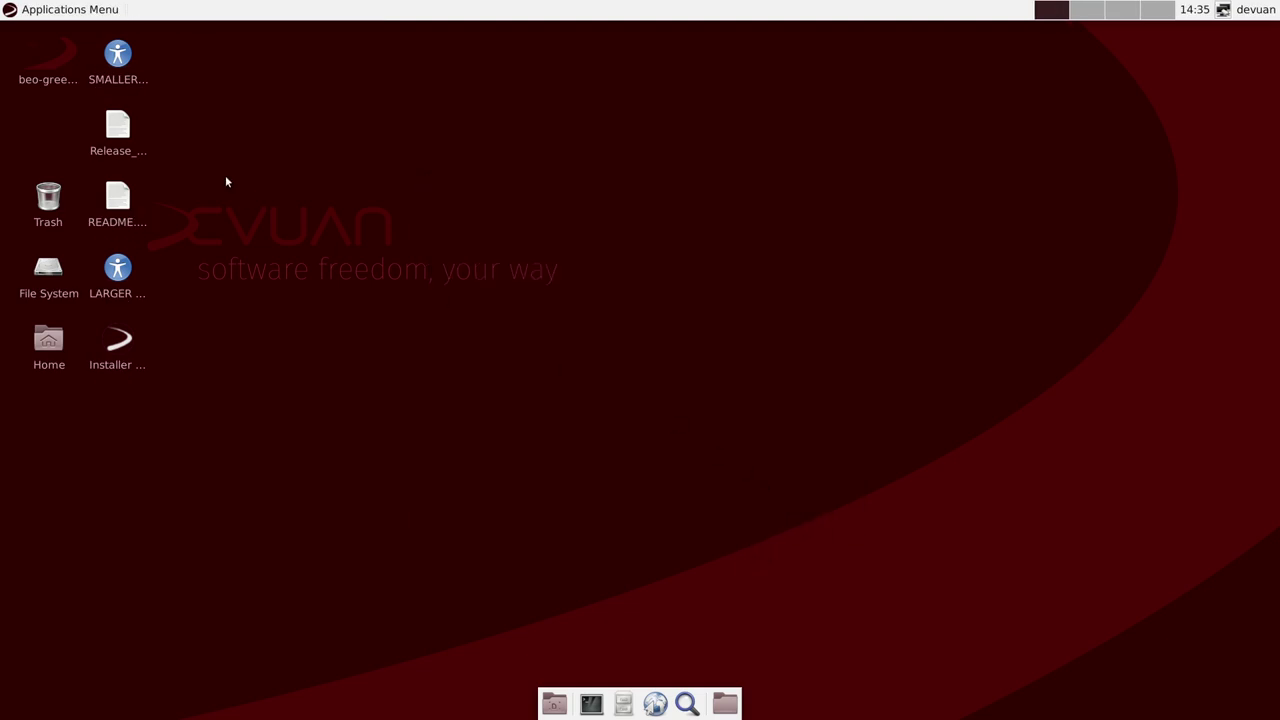
pyautogui.click(65, 10)
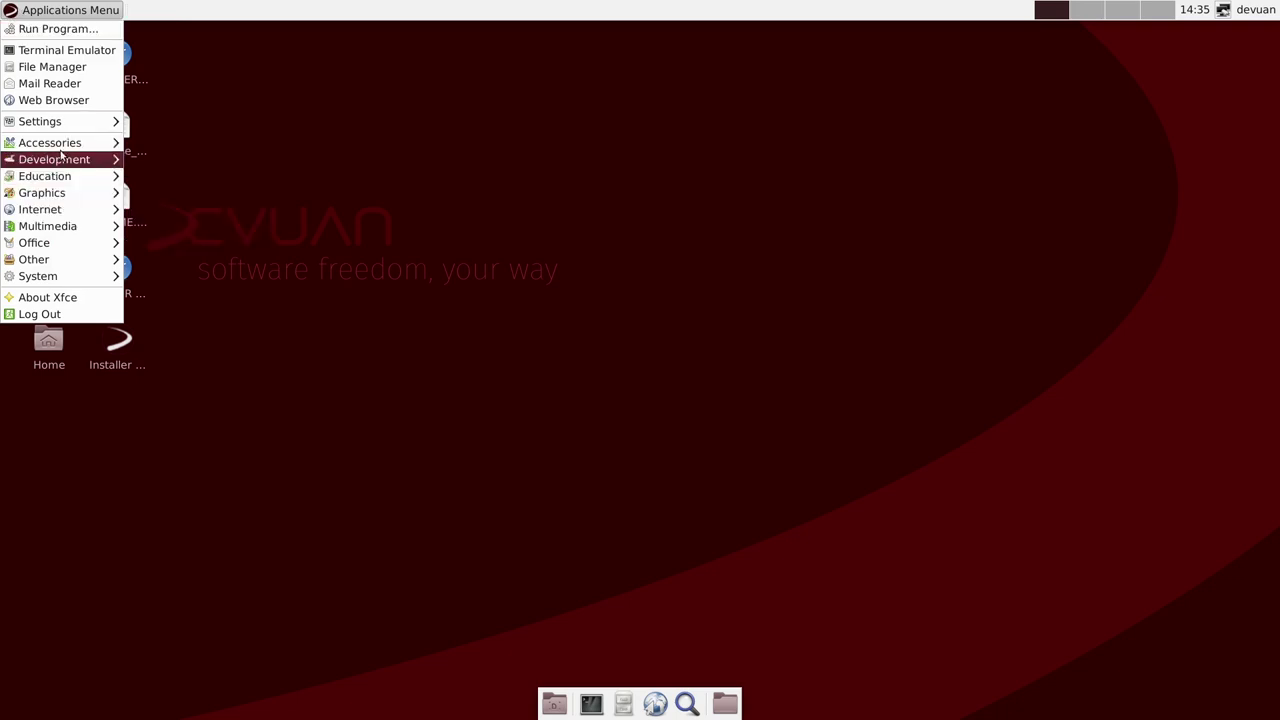
pyautogui.moveTo(62, 146)
pyautogui.click(577, 318)
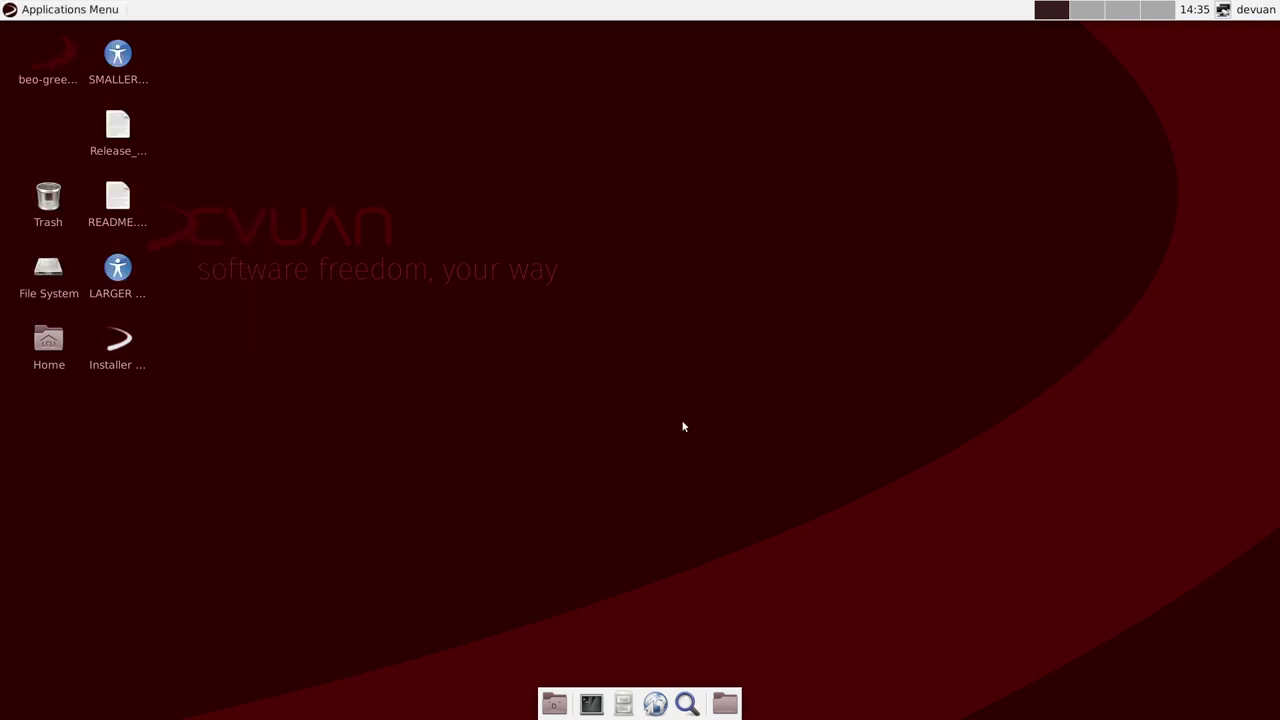
# Step: Open Firefox to view its start page with the new font size, and close it
pyautogui.click(655, 704)
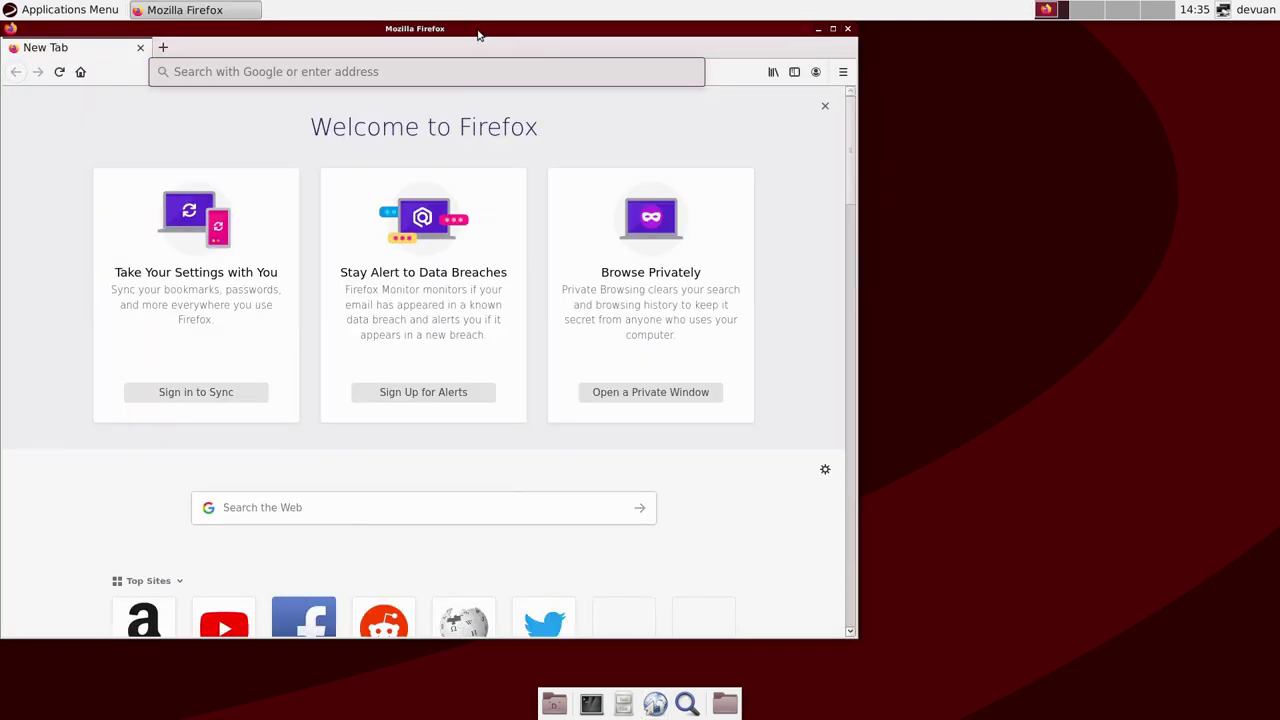
pyautogui.moveTo(445, 25); pyautogui.dragTo(796, 61)
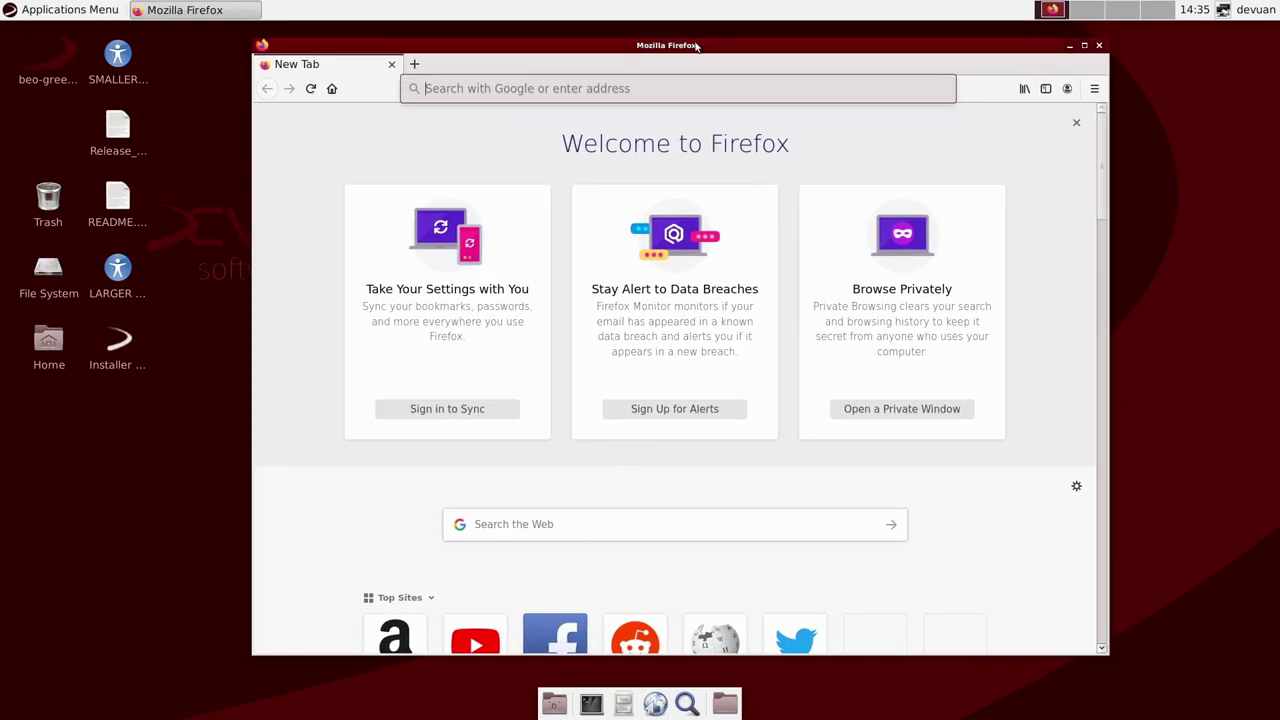
pyautogui.click(1099, 46)
# Step: Examine the preinstalled applications by category, from Accessories and Internet to Other and System, and close the list
pyautogui.click(45, 10)
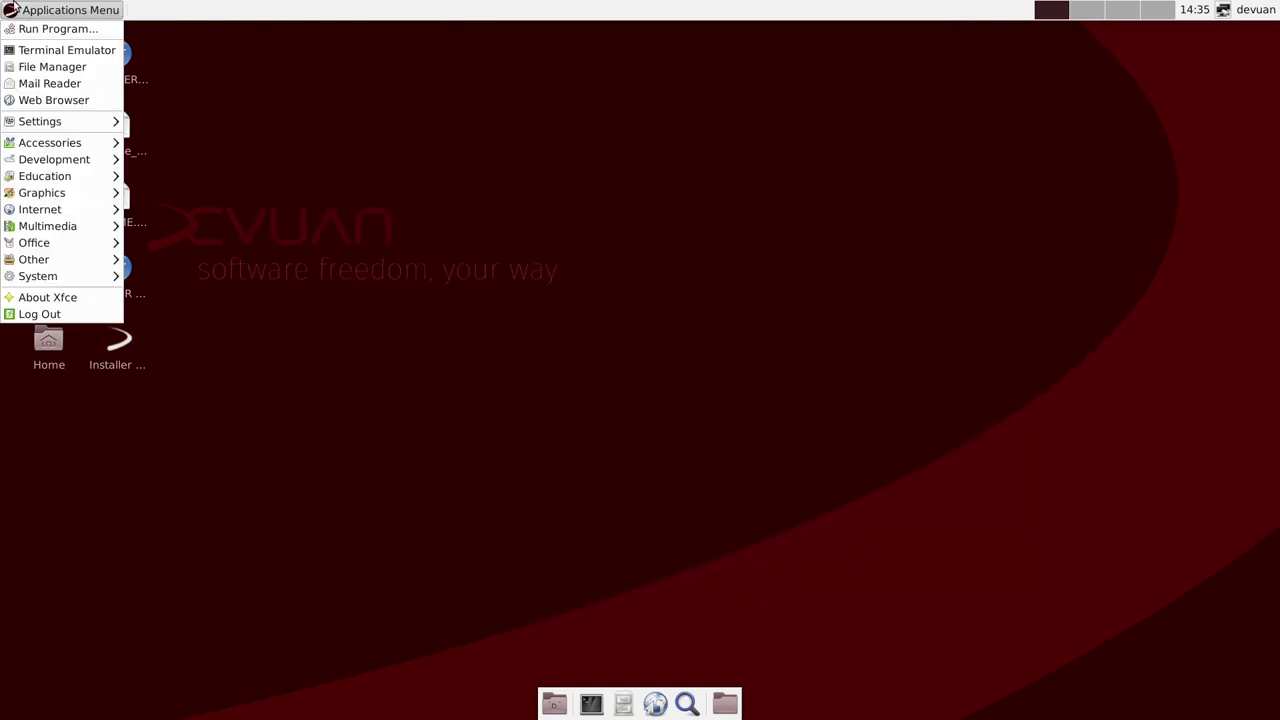
pyautogui.moveTo(48, 140)
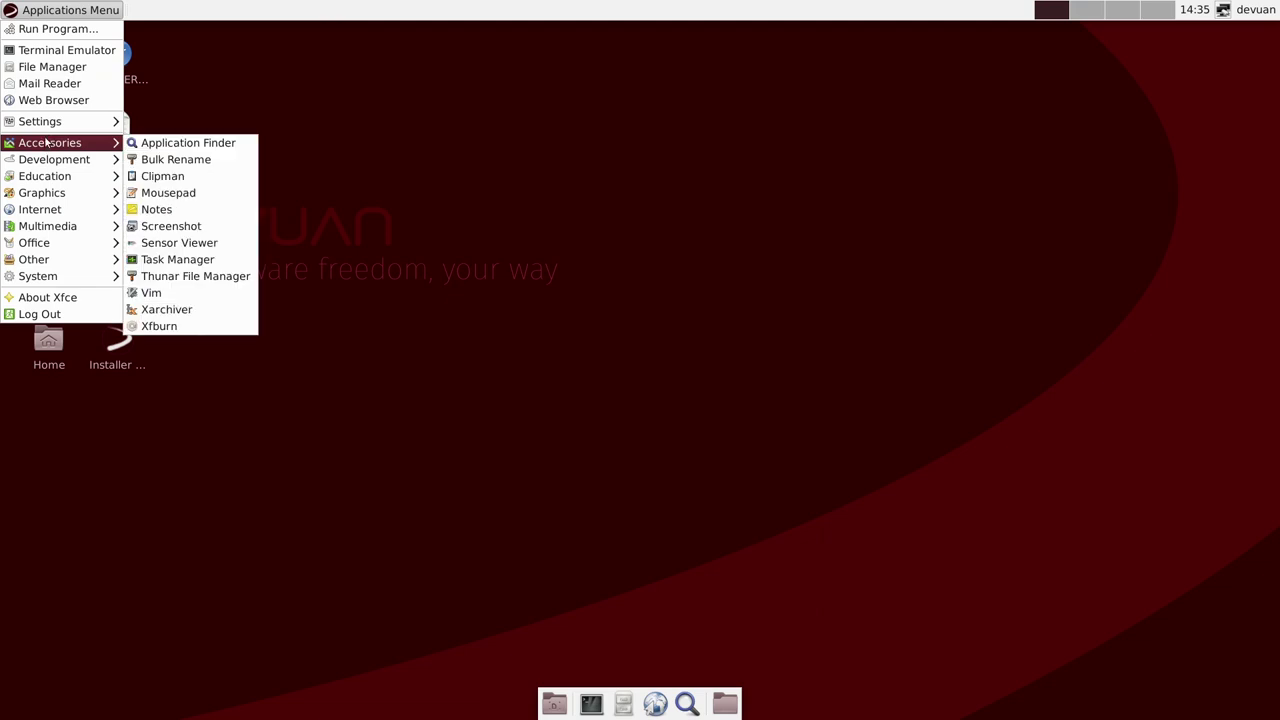
pyautogui.moveTo(48, 214)
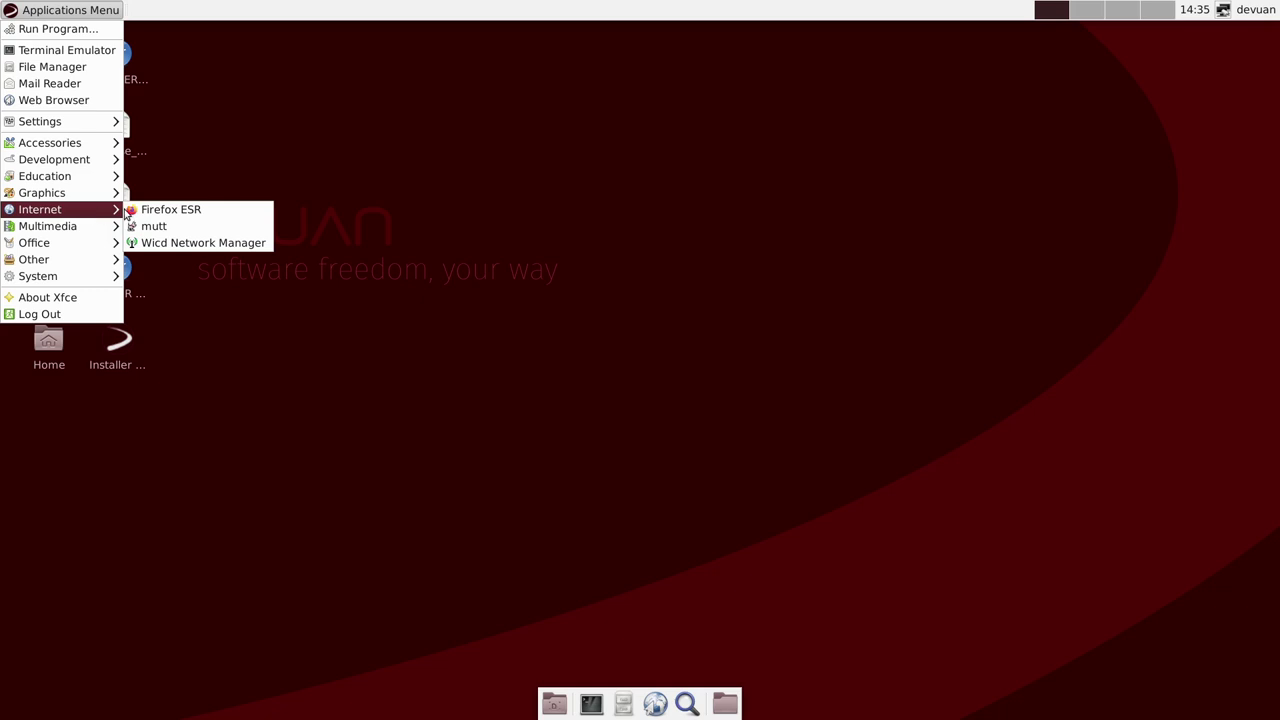
pyautogui.moveTo(76, 232)
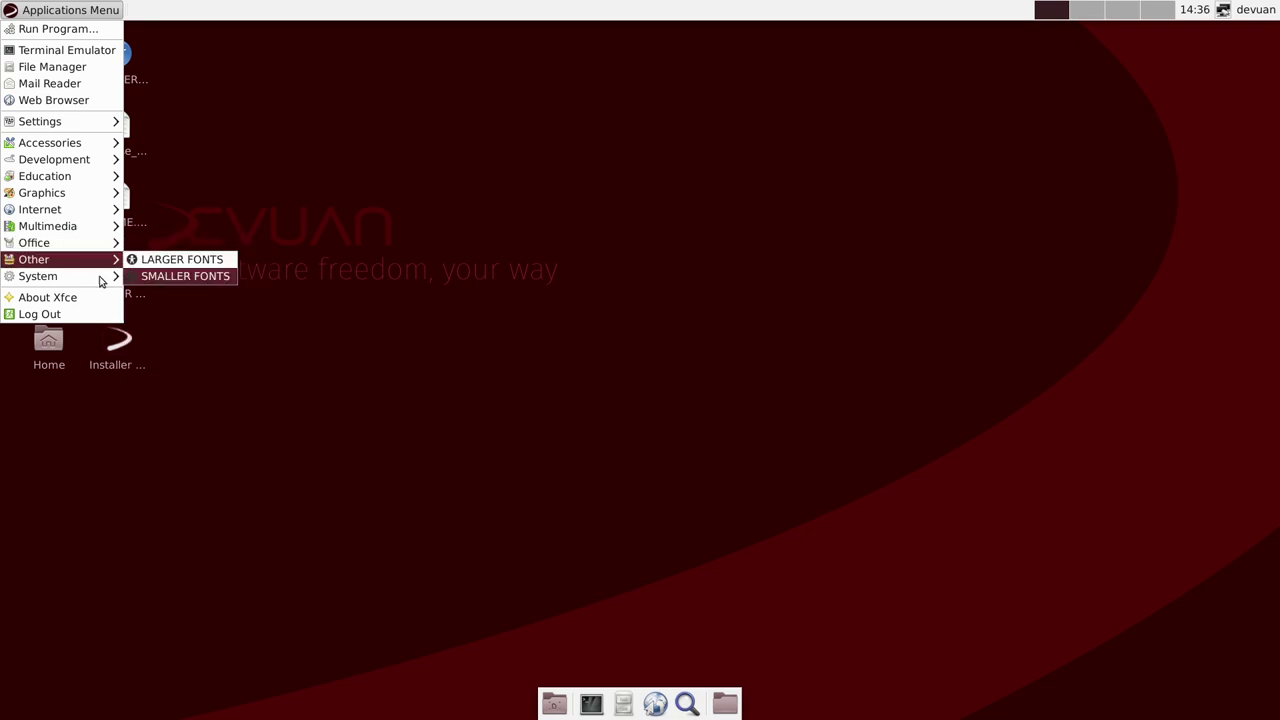
pyautogui.moveTo(81, 281)
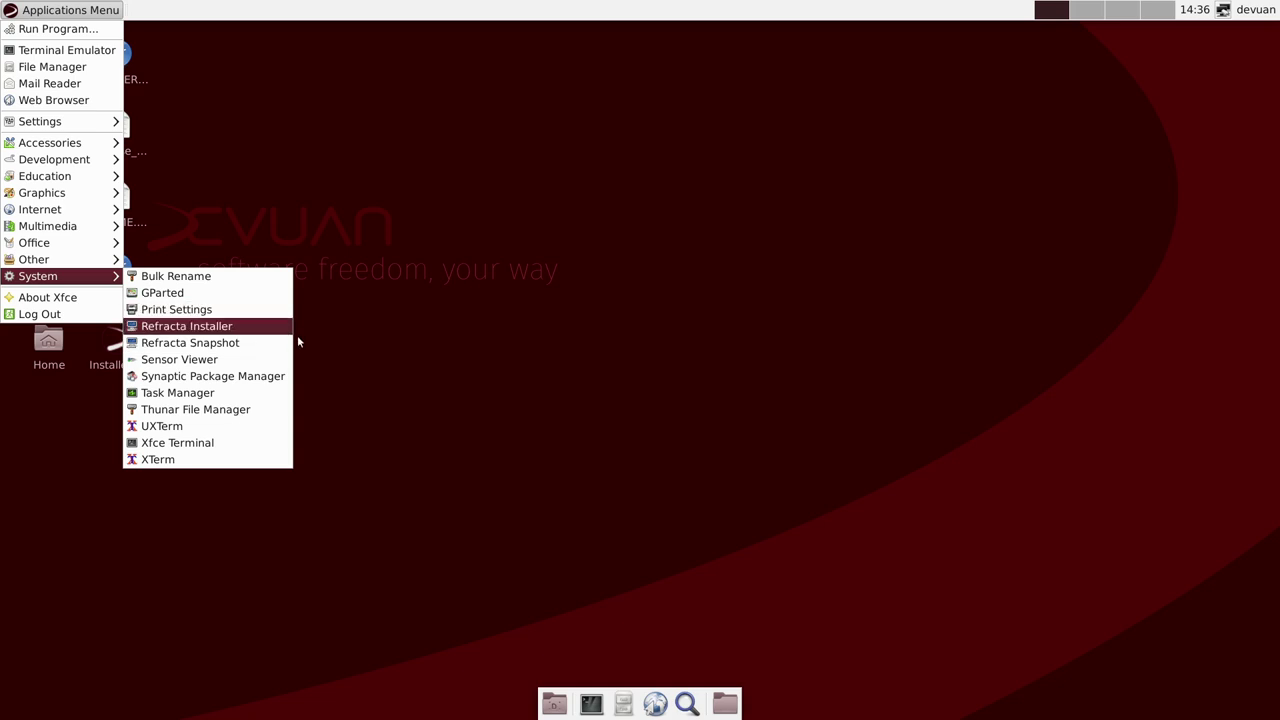
pyautogui.click(400, 306)
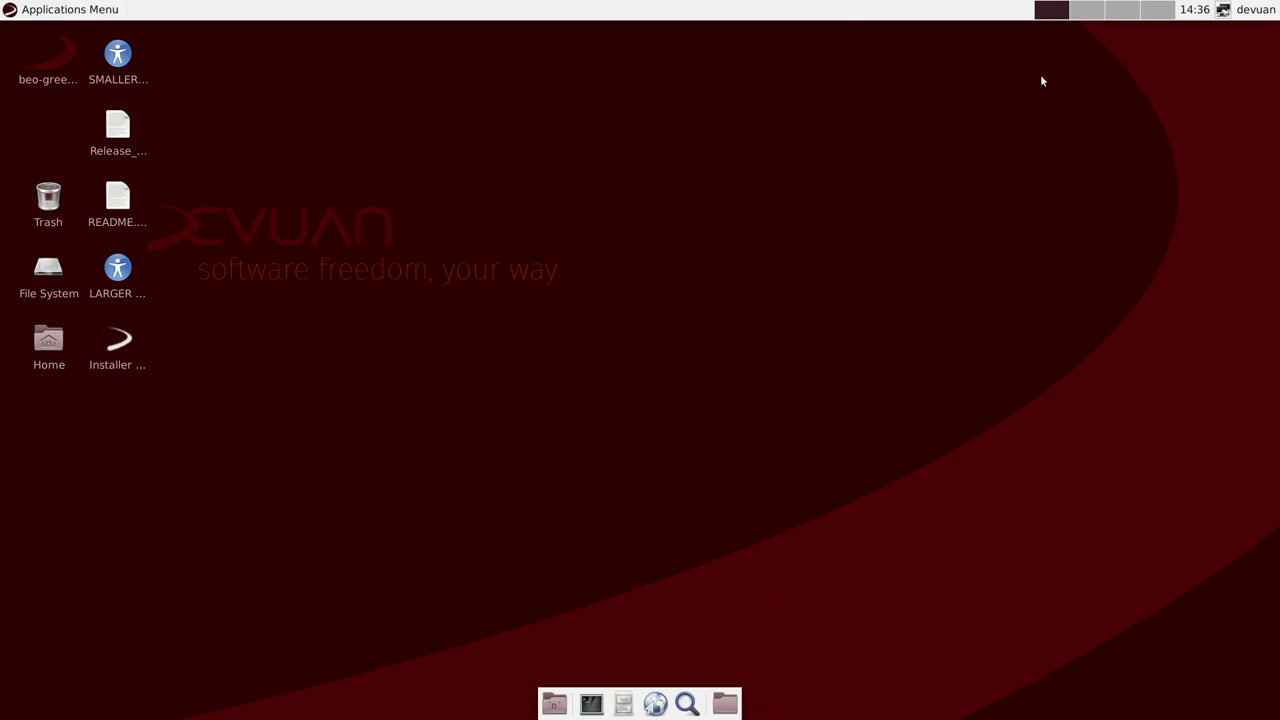
# Step: Run sudo apt update in a terminal, entering the account password to authorise it, and exit the terminal
pyautogui.click(591, 704)
pyautogui.write('sudo')
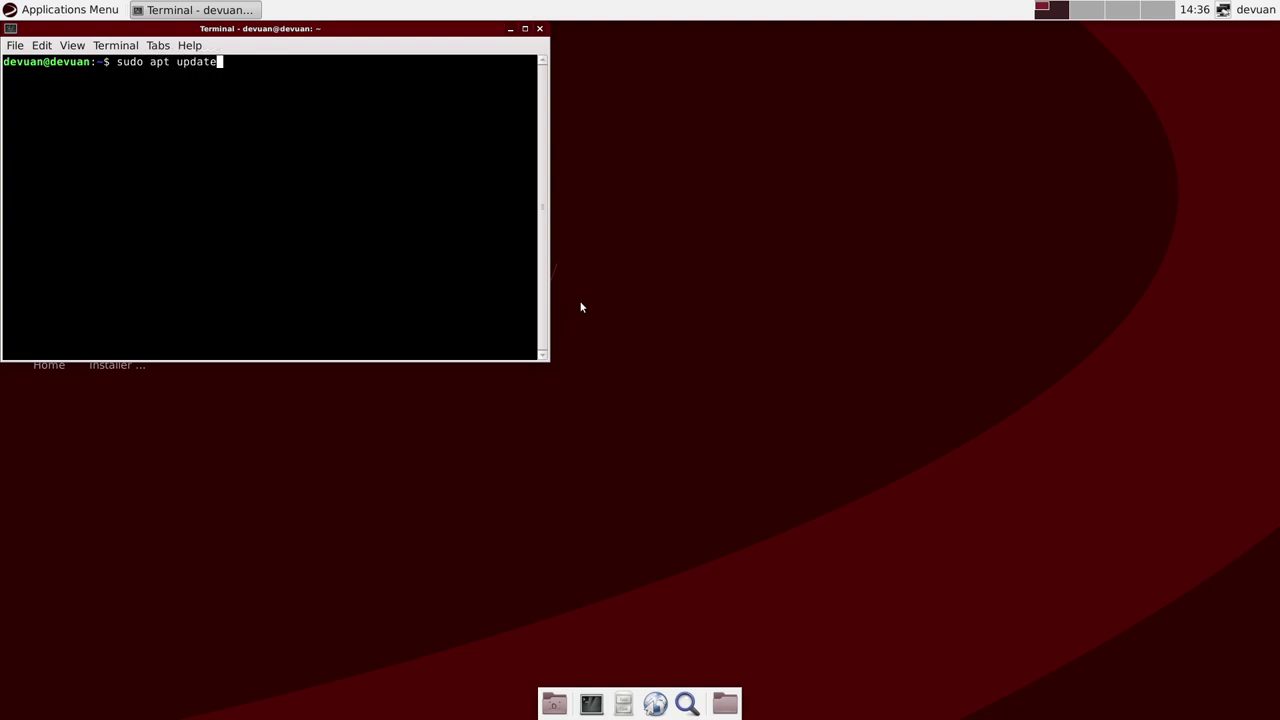
pyautogui.write(' apt update')
pyautogui.press('Return')
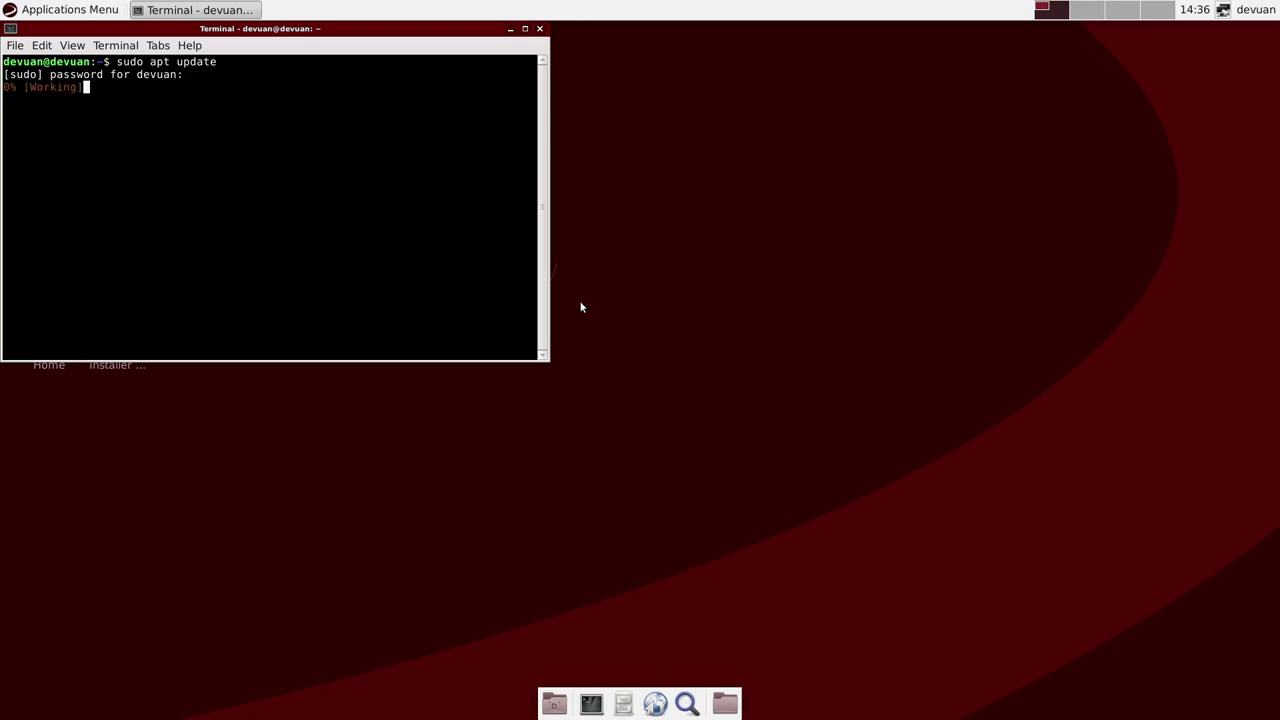
pyautogui.moveTo(338, 37); pyautogui.dragTo(797, 106)
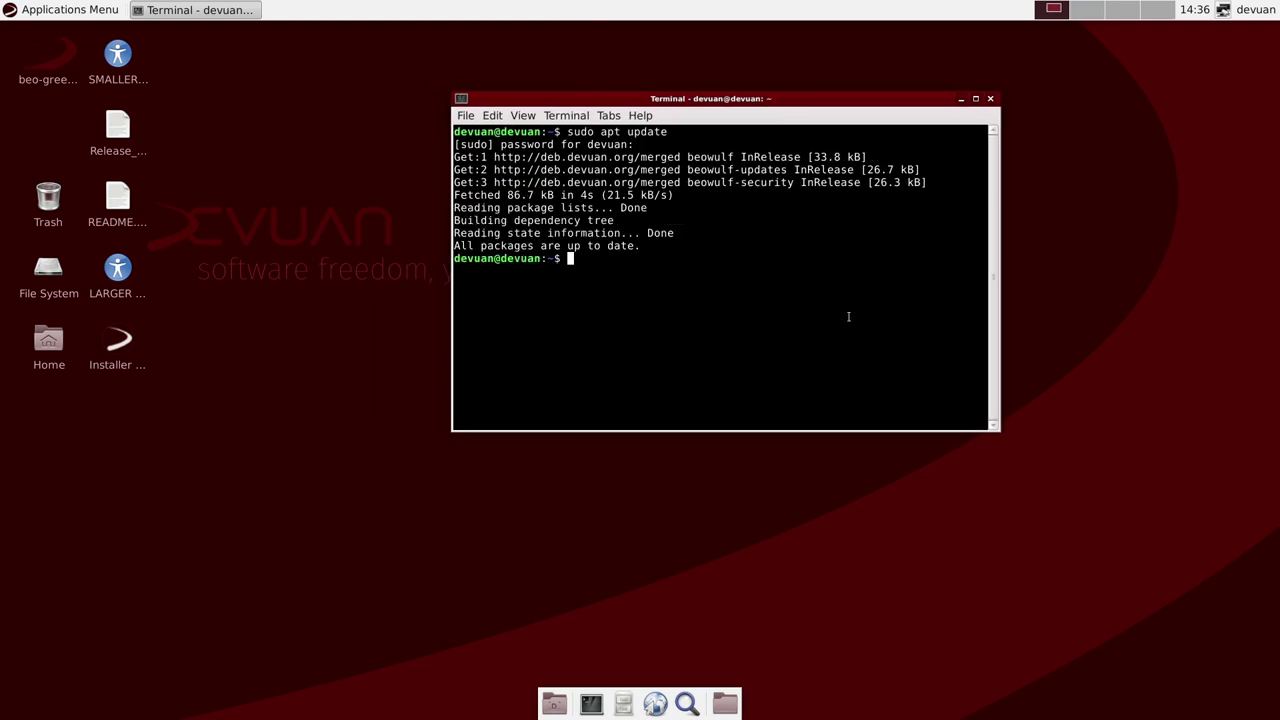
pyautogui.write('t')
pyautogui.press('Return')
# Step: Switch to Firefox and search the web for "devuan"
pyautogui.click(655, 704)
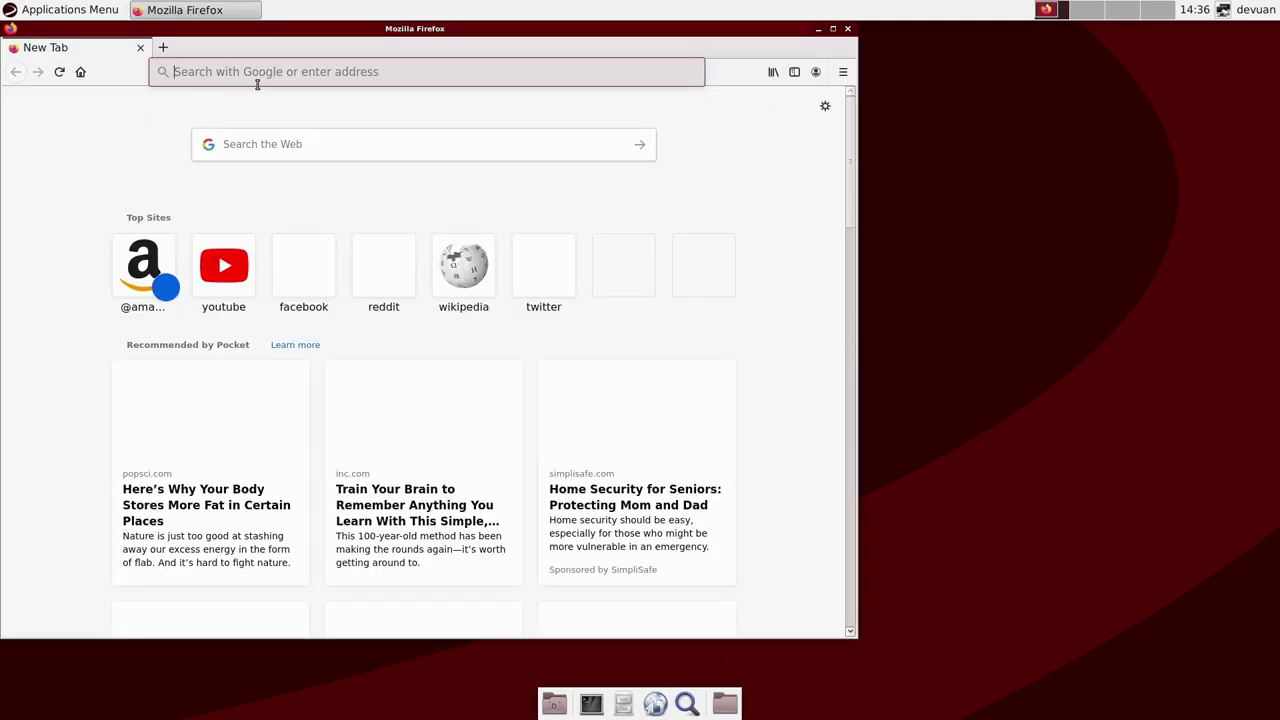
pyautogui.click(258, 75)
pyautogui.write('devuan')
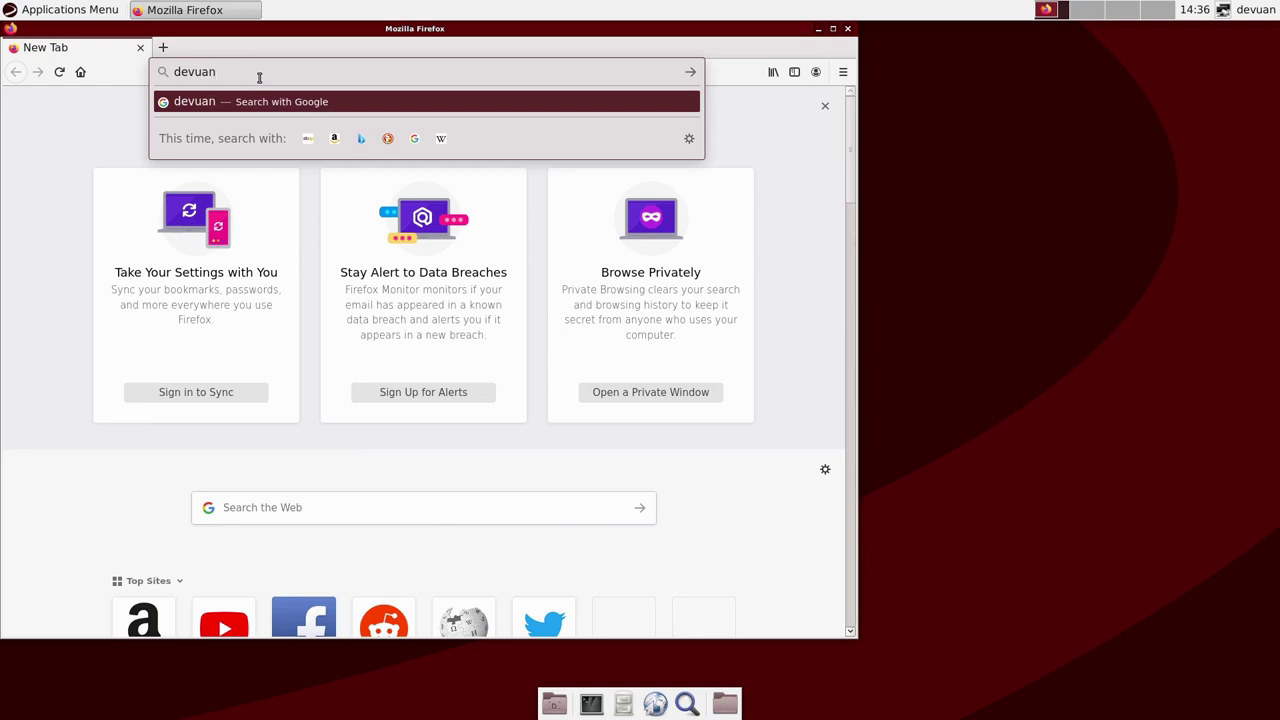
pyautogui.press('Return')
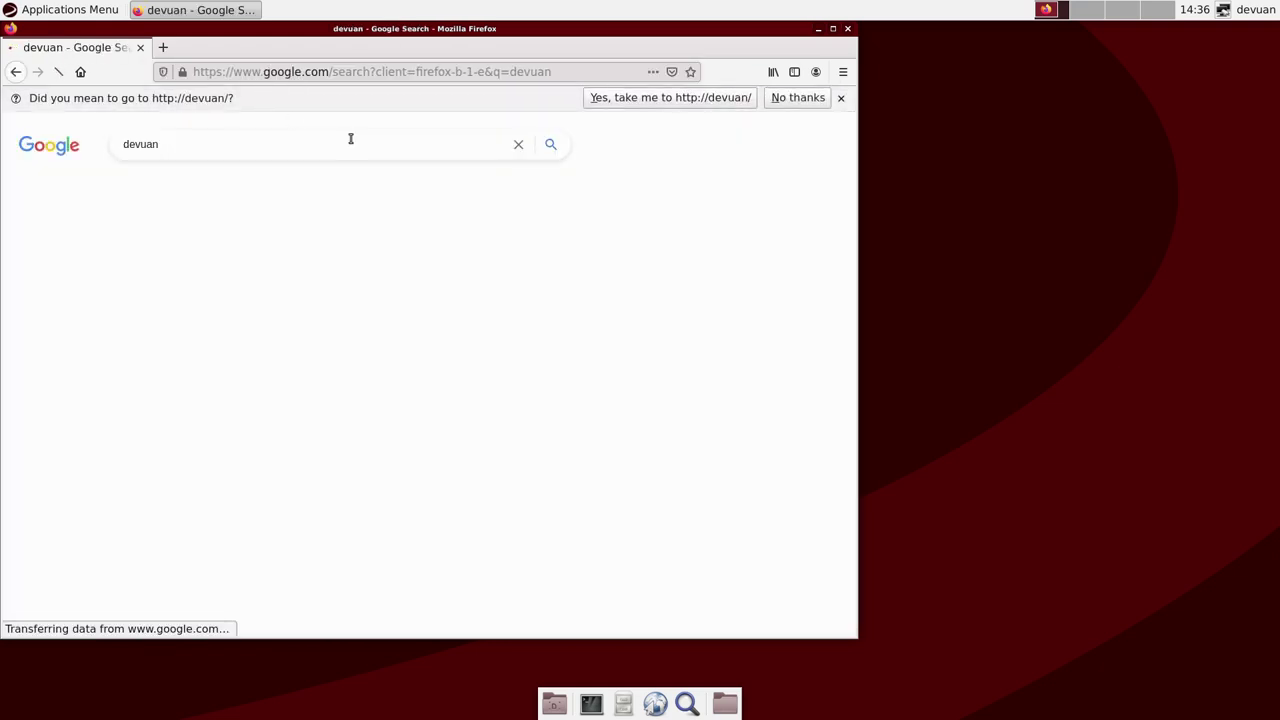
# Step: Open the devuan.org website from the search results and read the ISO guide on its download page
pyautogui.click(375, 259)
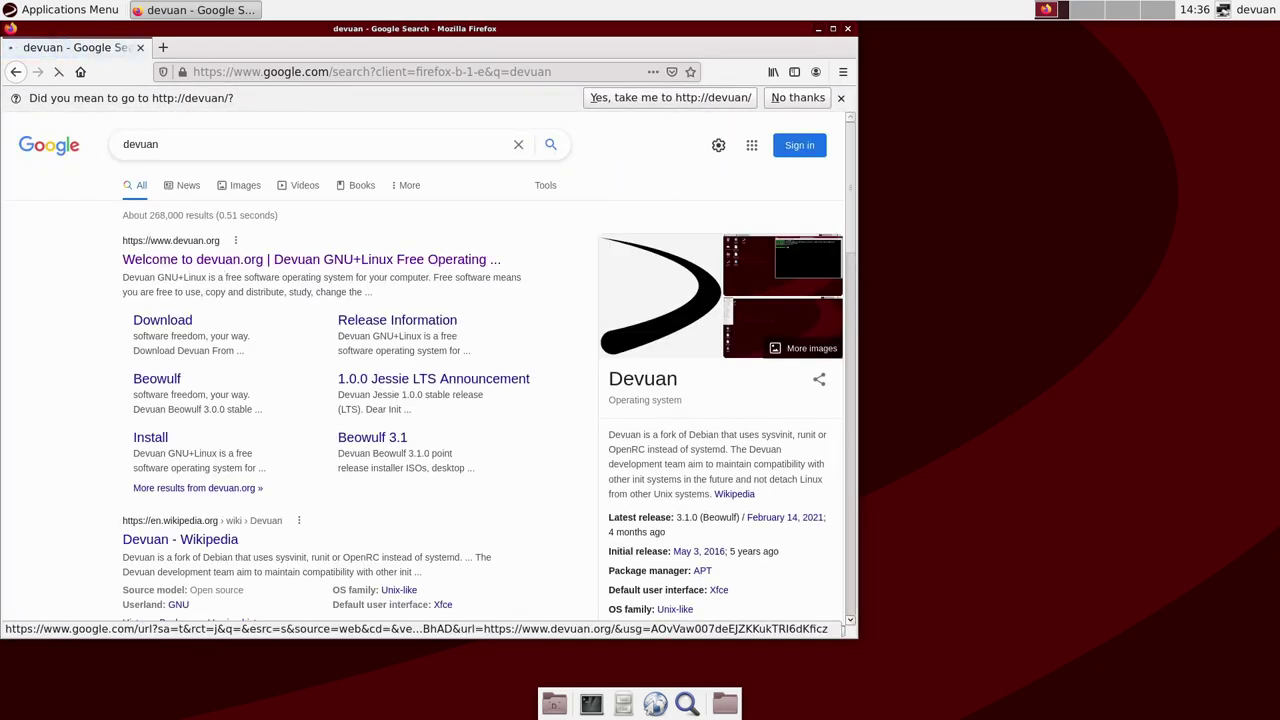
pyautogui.click(700, 159)
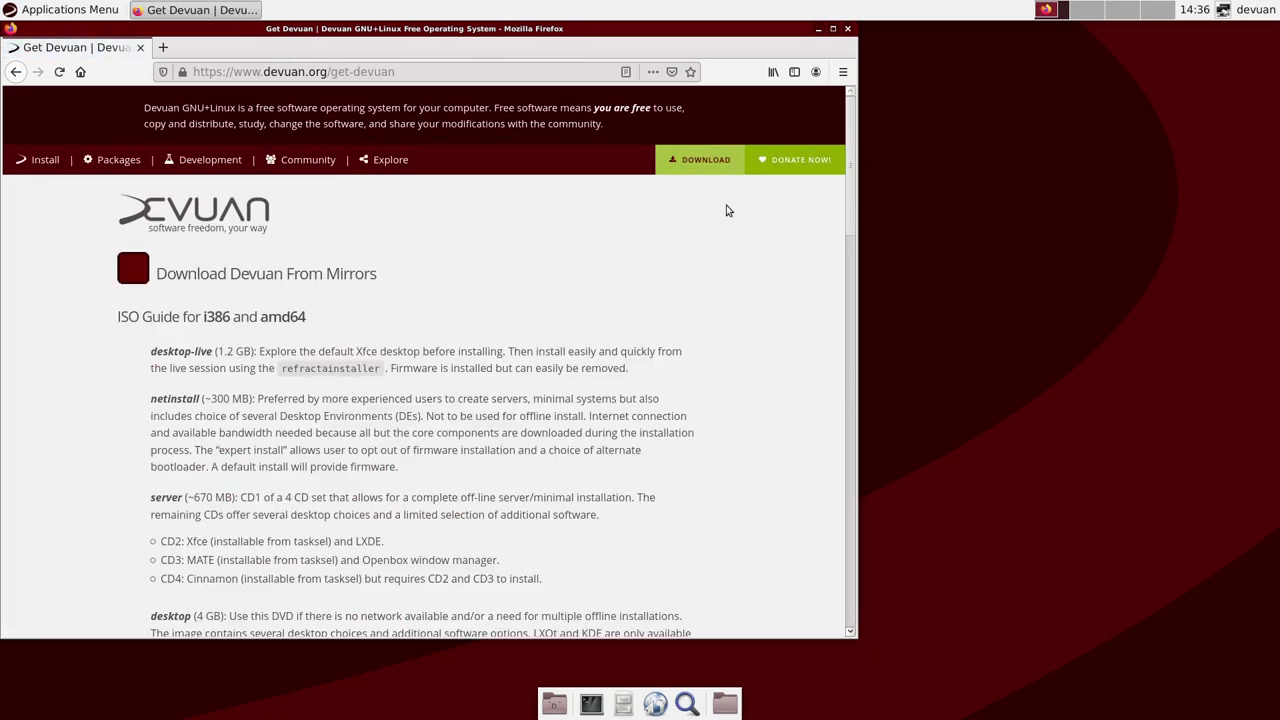
pyautogui.scroll(-2, 224, 382)
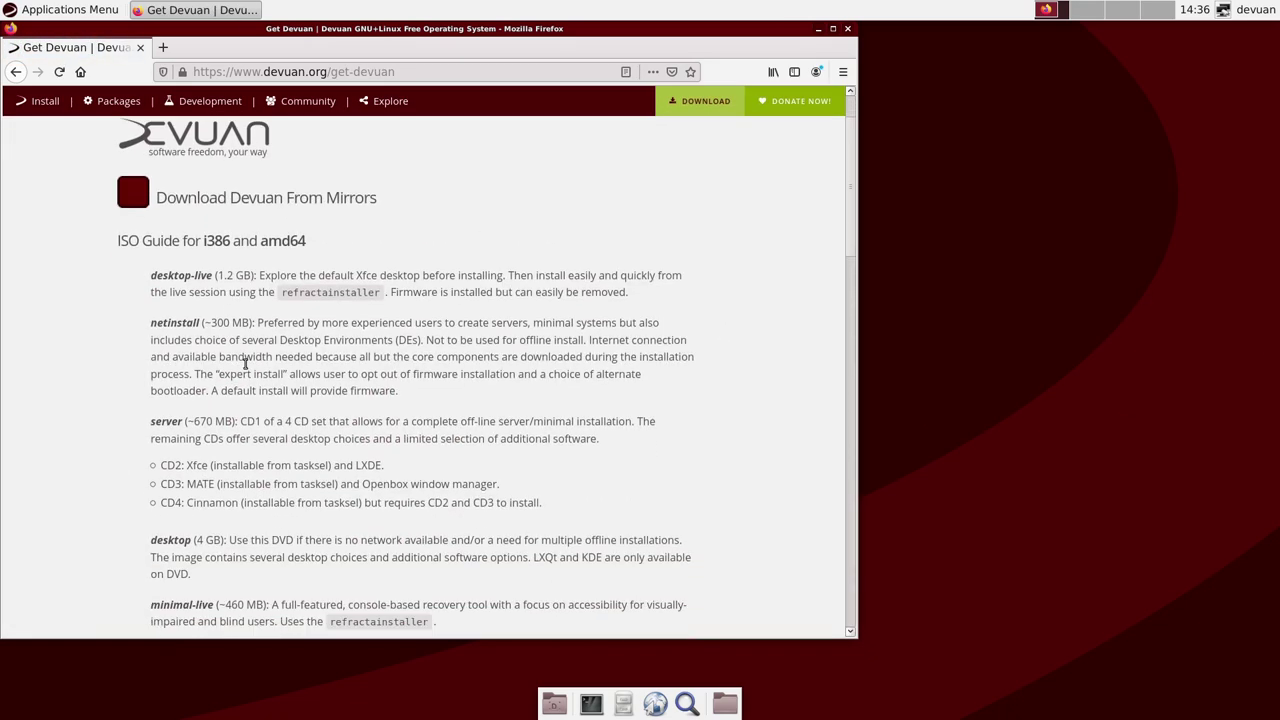
# Step: Look through the download page's ISO guide and mirror lists, then open the devuan_beowulf folder on the HTTPS mirror mirror.leaseweb.com/devuan/
pyautogui.scroll(-5, 290, 371)
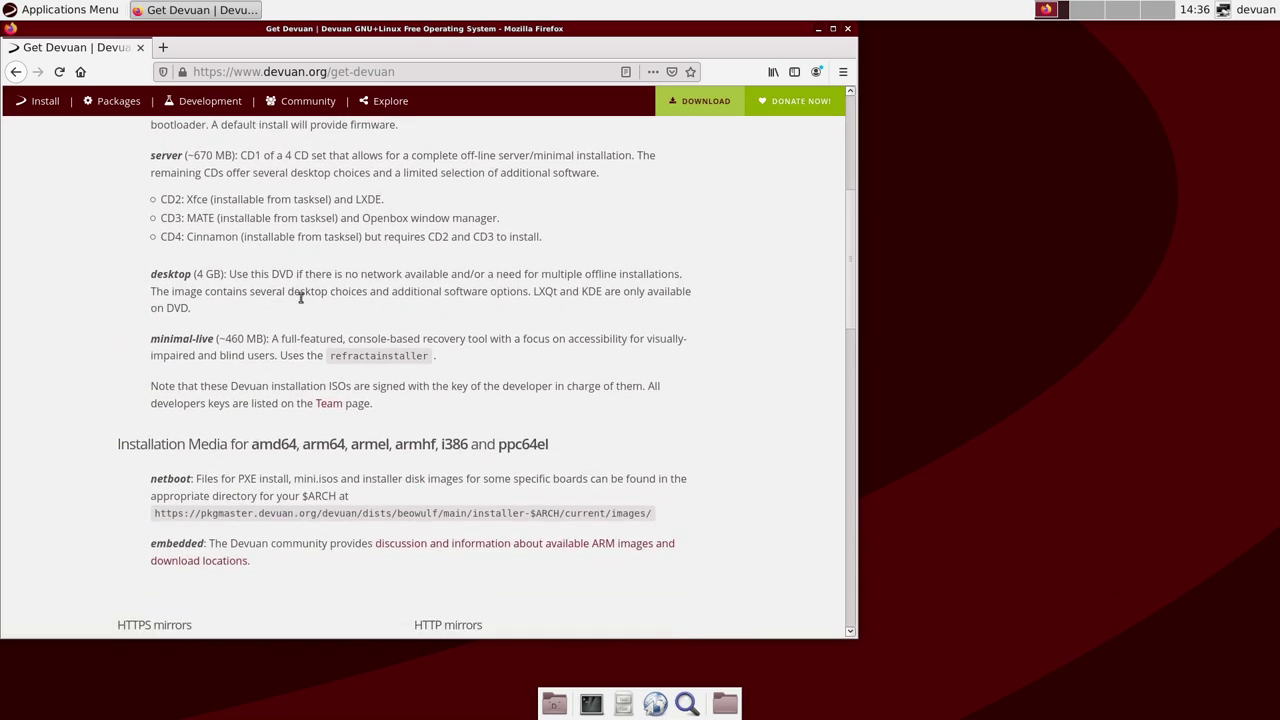
pyautogui.scroll(-10, 255, 370)
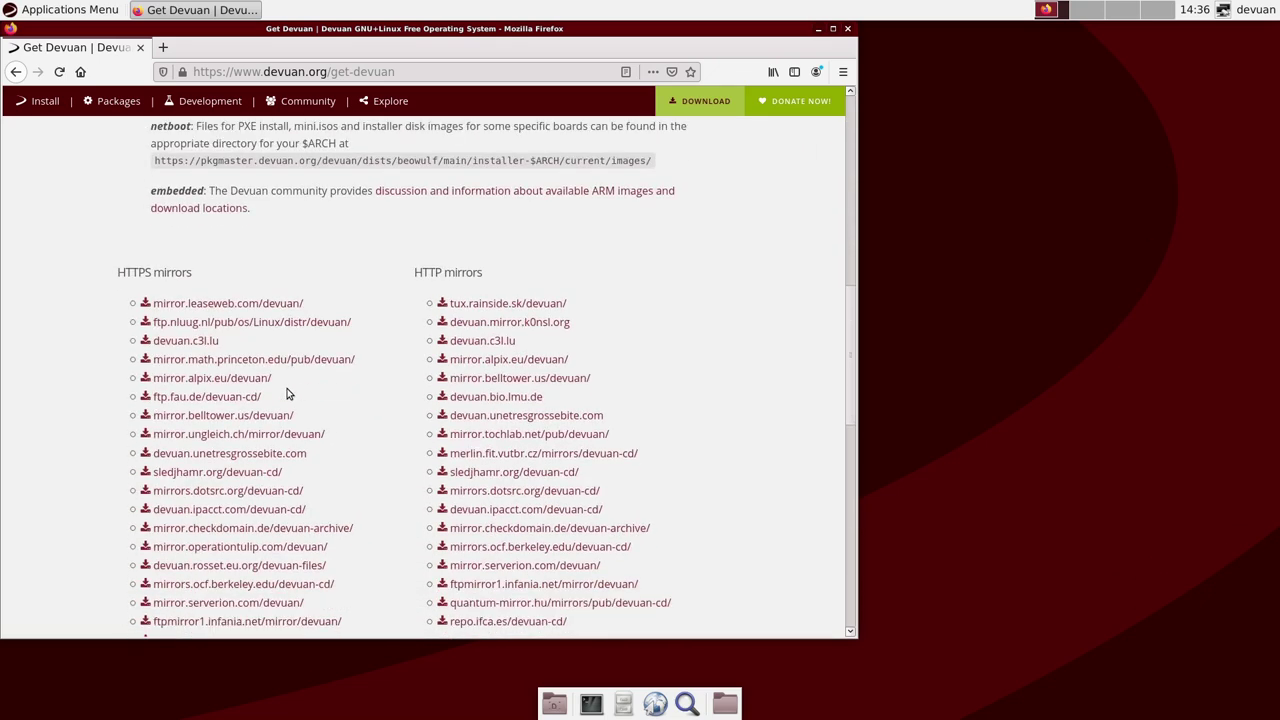
pyautogui.scroll(3, 280, 378)
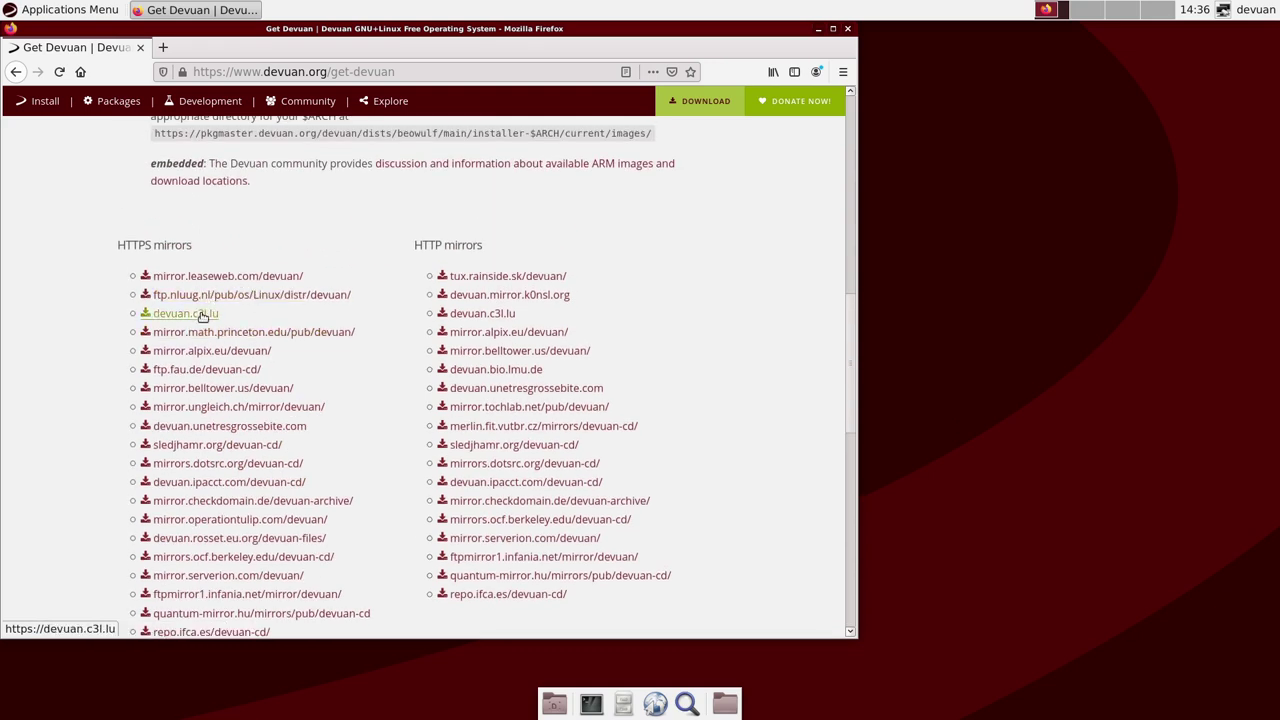
pyautogui.click(208, 277)
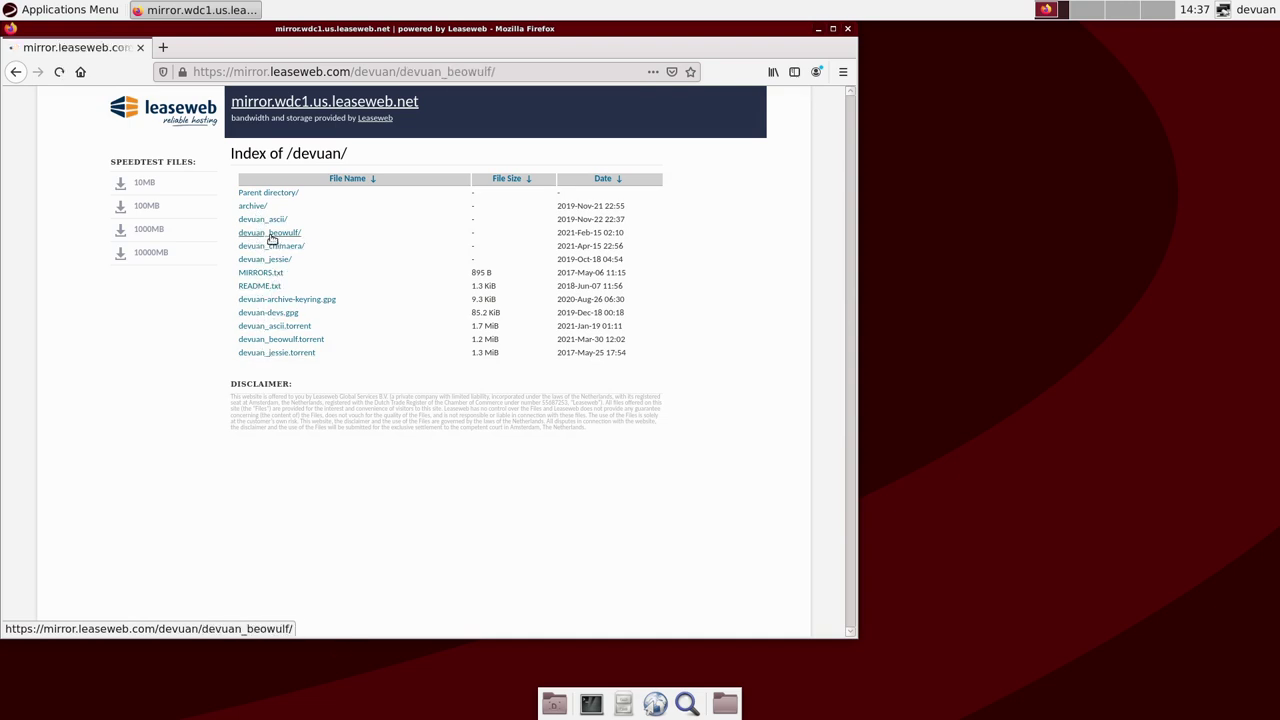
pyautogui.click(271, 236)
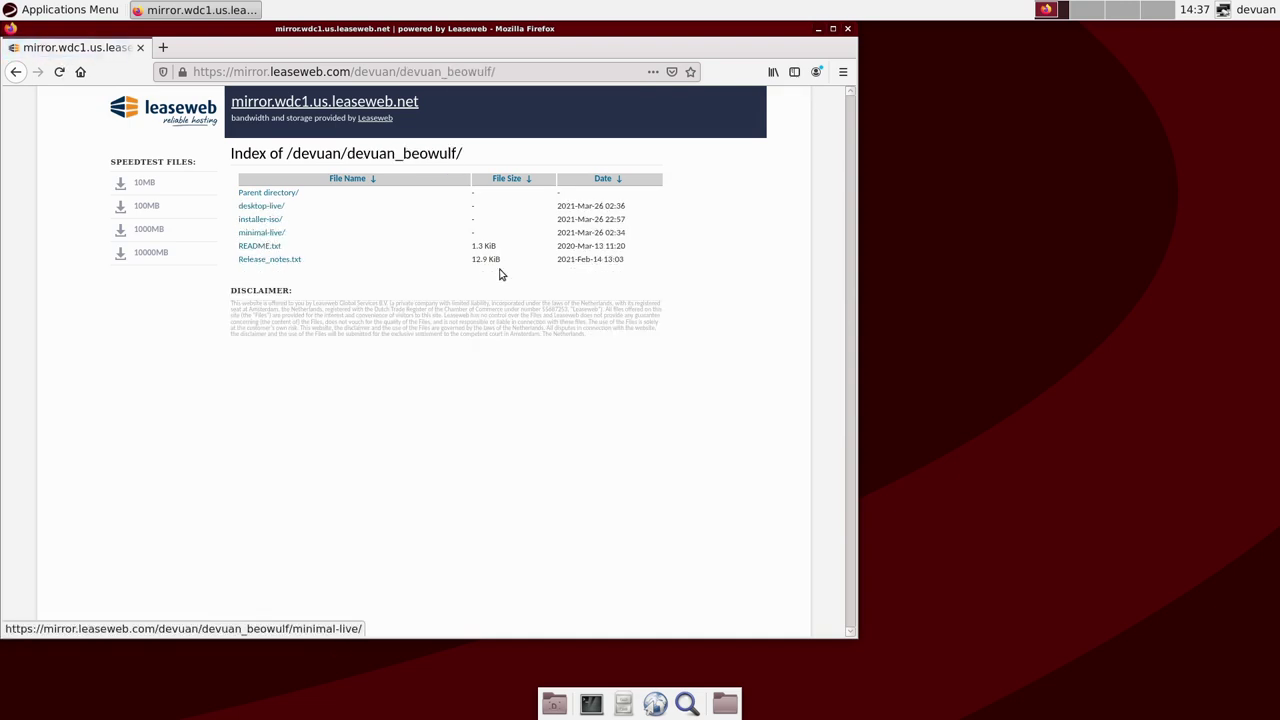
# Step: Review the ISO files in the desktop-live, installer-iso and minimal-live folders, returning to the devuan_beowulf directory after each
pyautogui.click(275, 208)
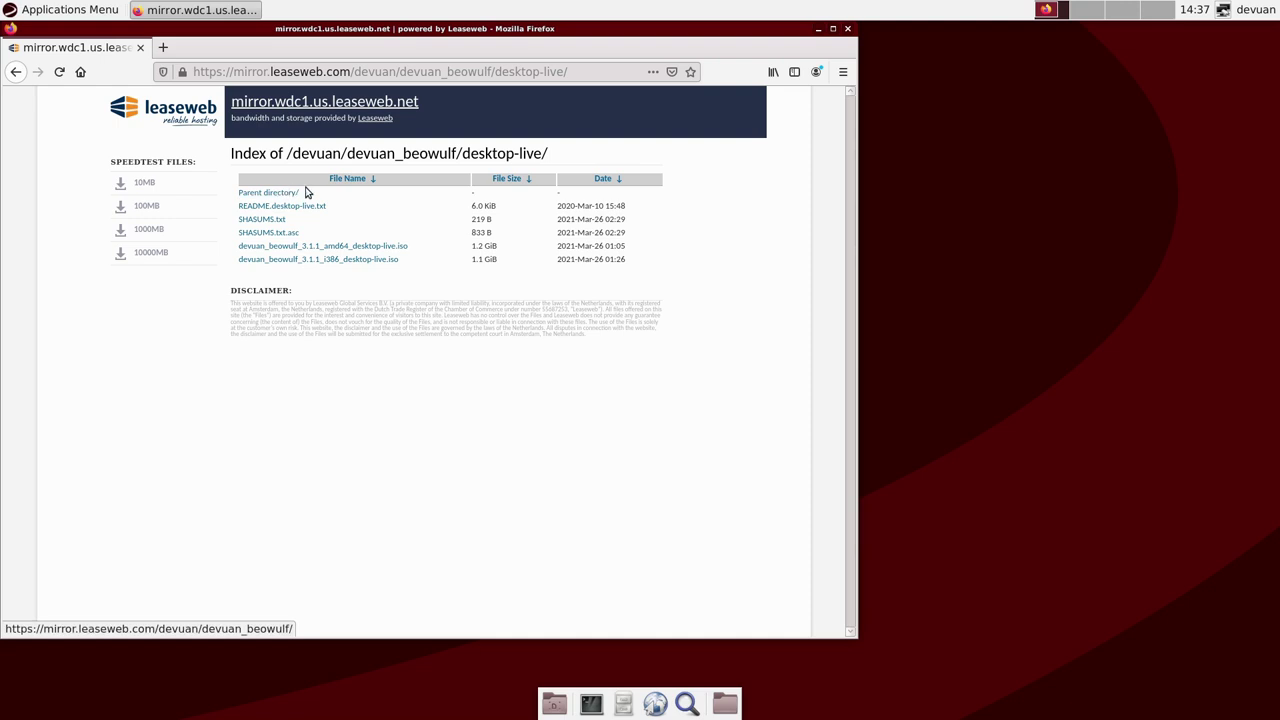
pyautogui.click(277, 193)
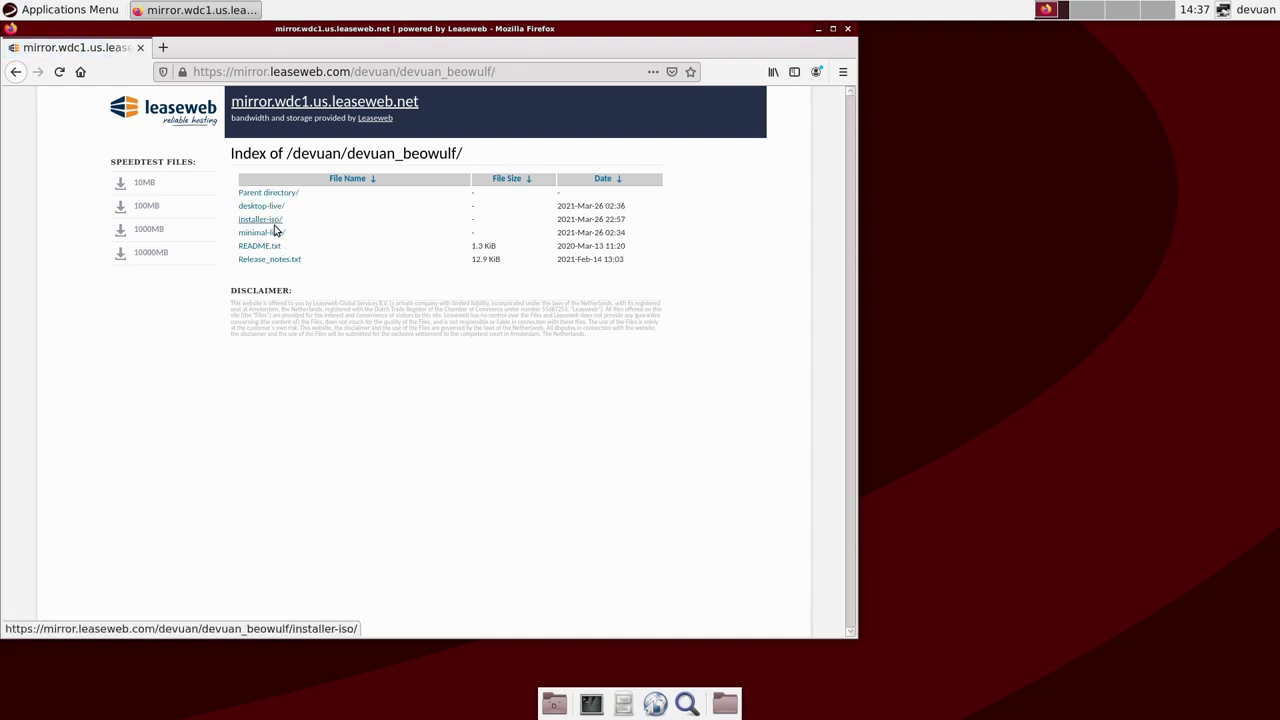
pyautogui.click(271, 222)
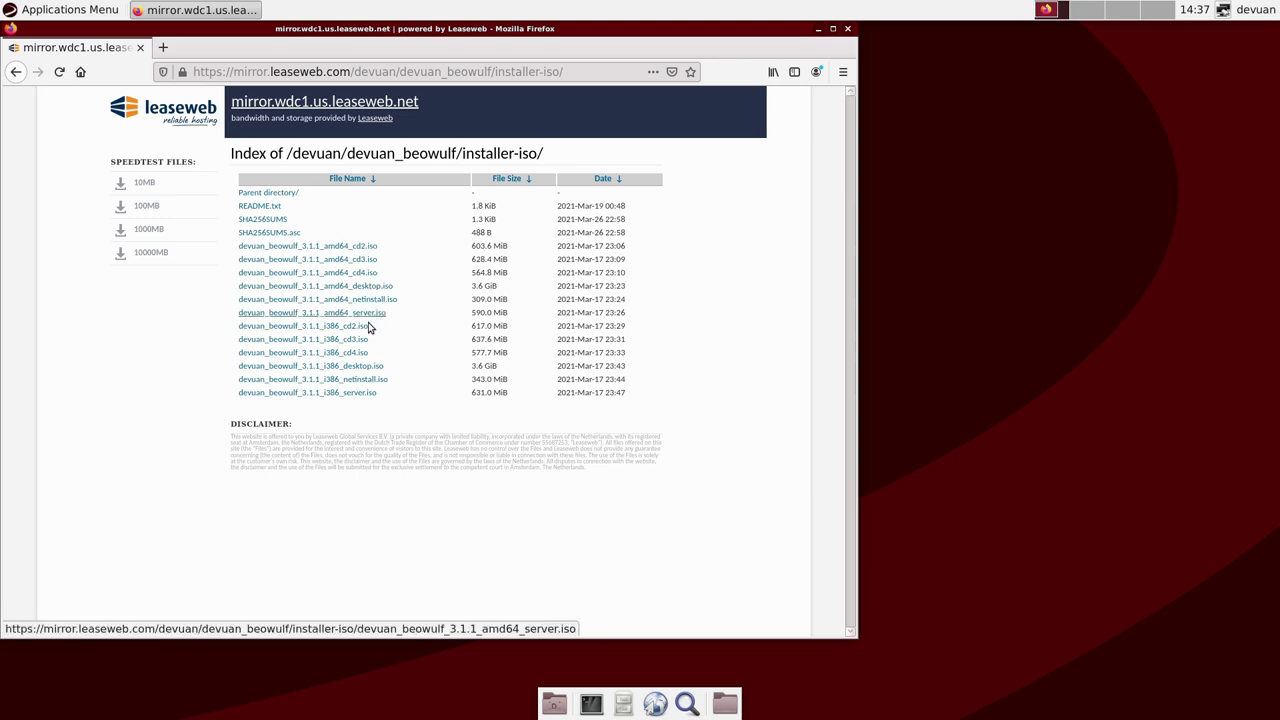
pyautogui.click(271, 197)
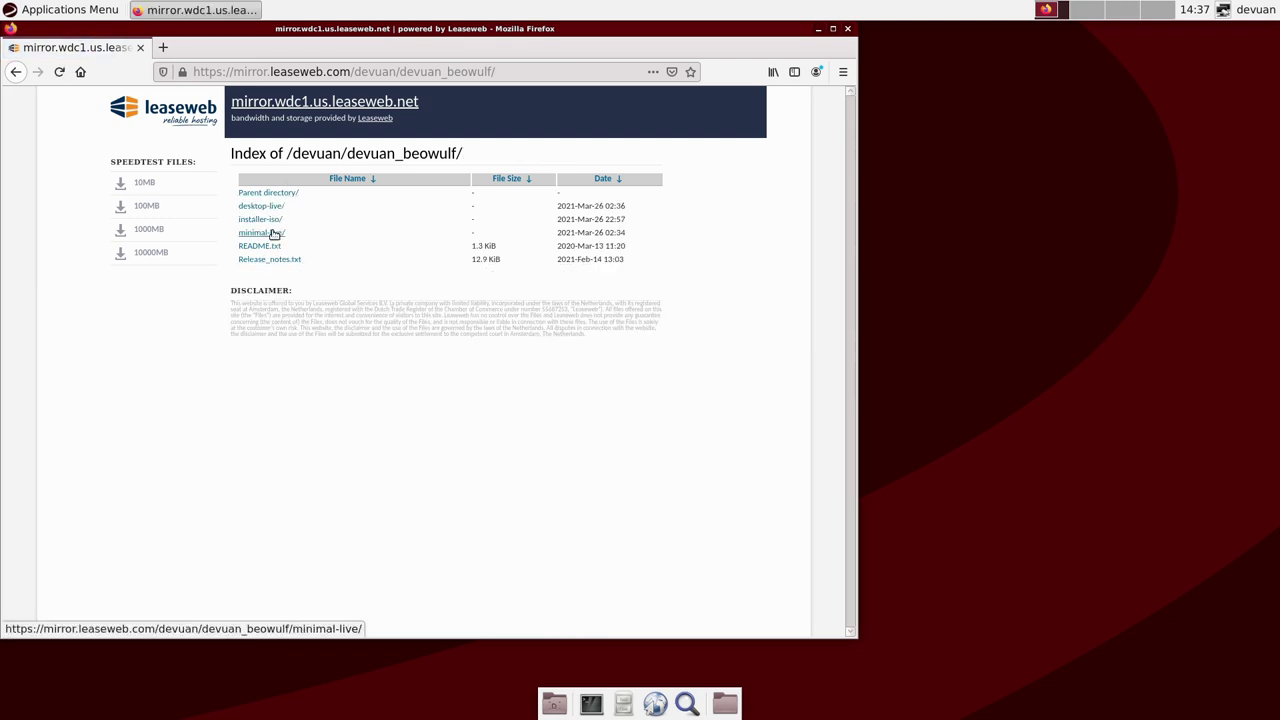
pyautogui.click(273, 234)
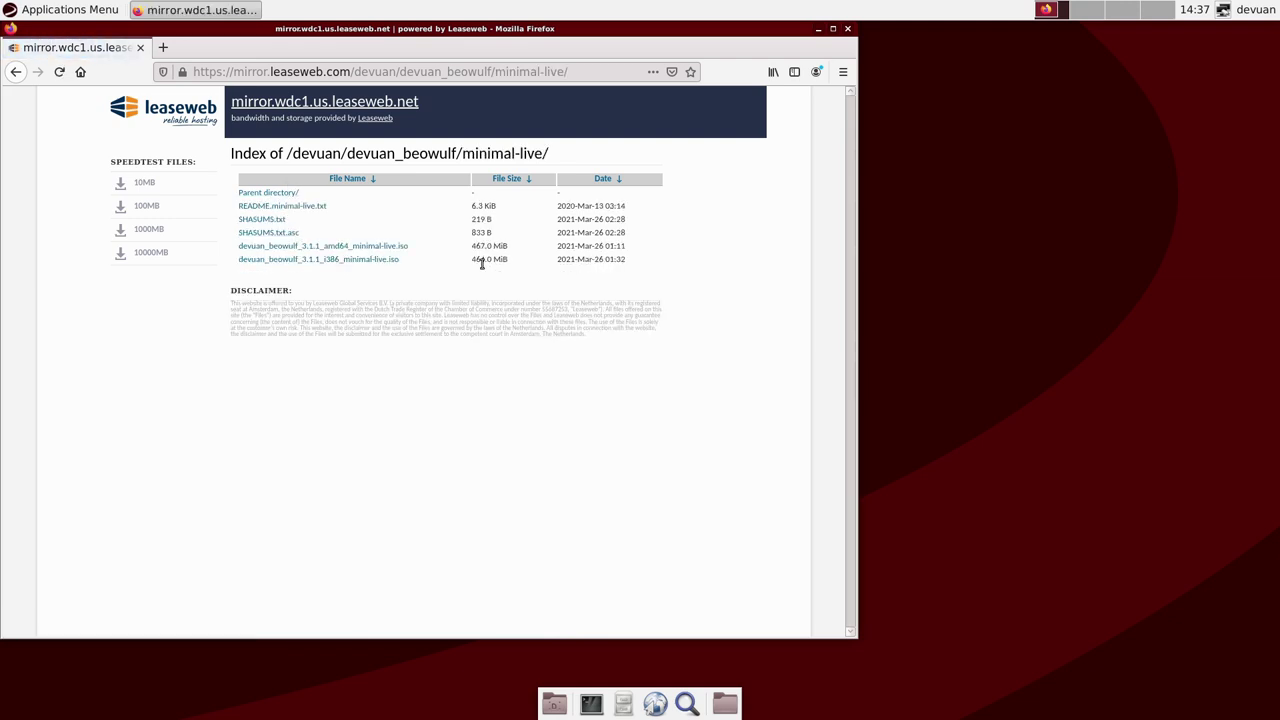
pyautogui.click(268, 193)
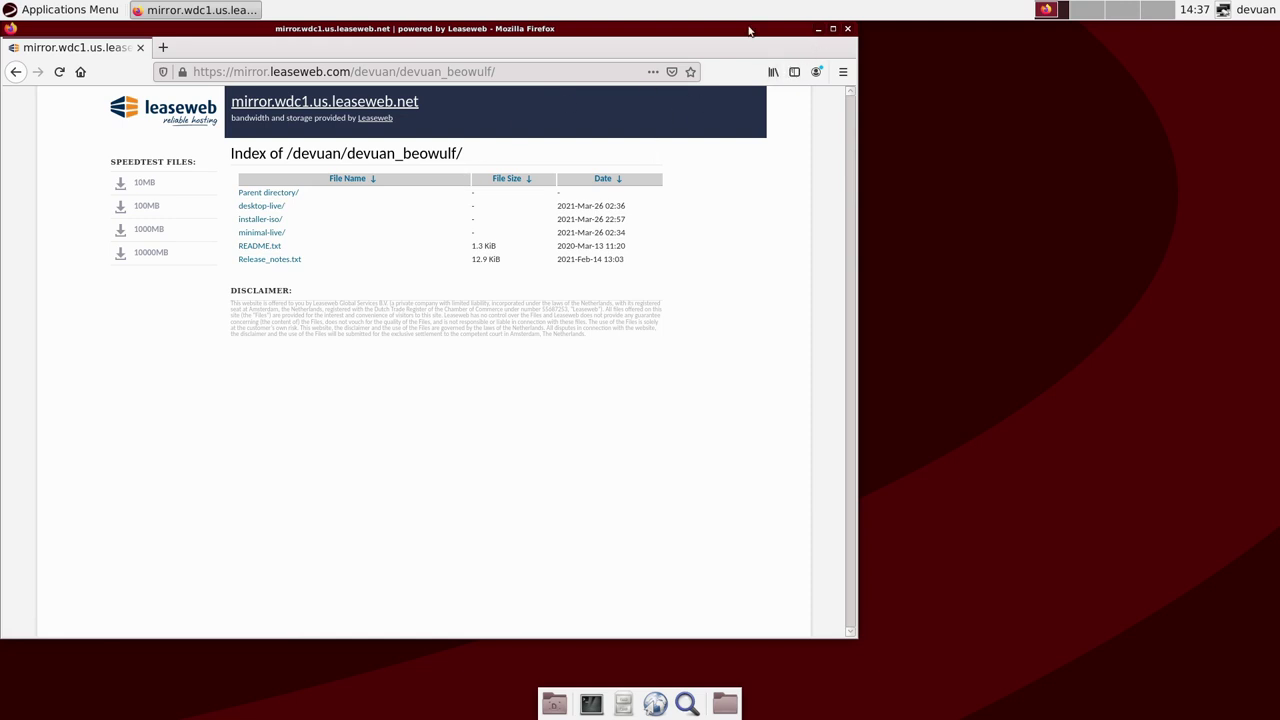
# Step: Close the Firefox window and switch to the fourth desktop workspace
pyautogui.click(846, 29)
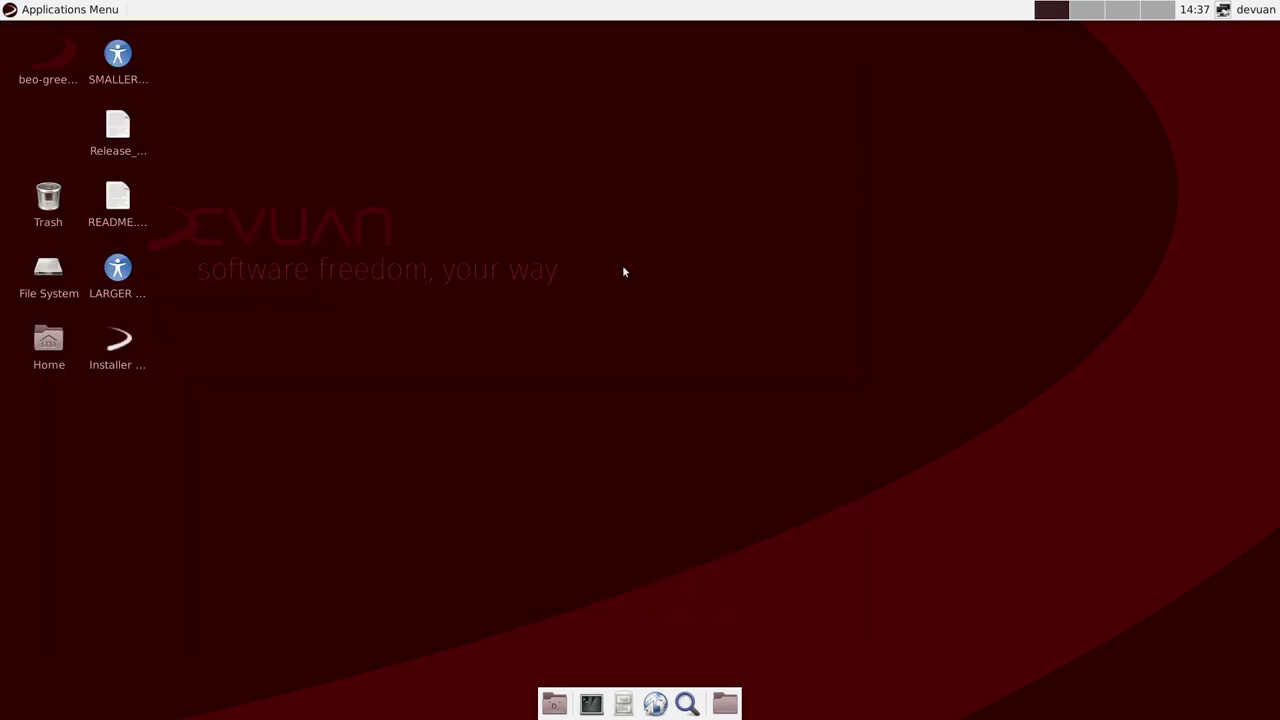
pyautogui.hotkey('ctrl', 'F4')
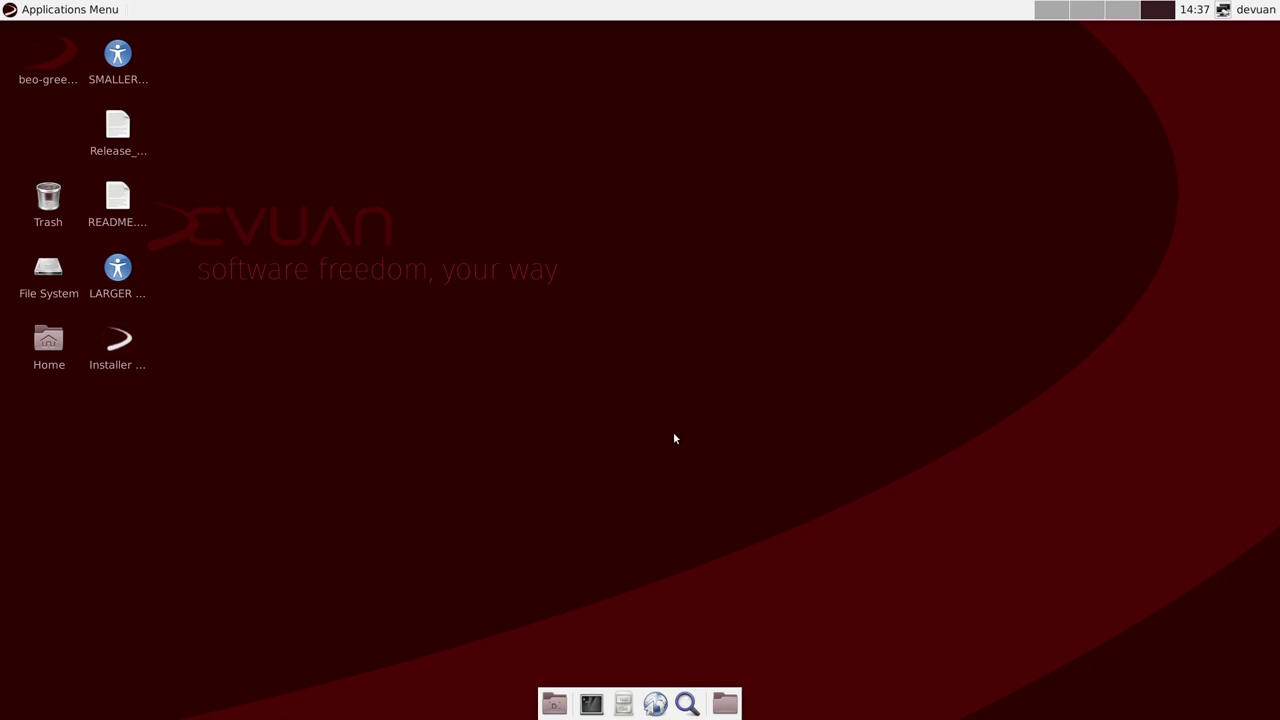